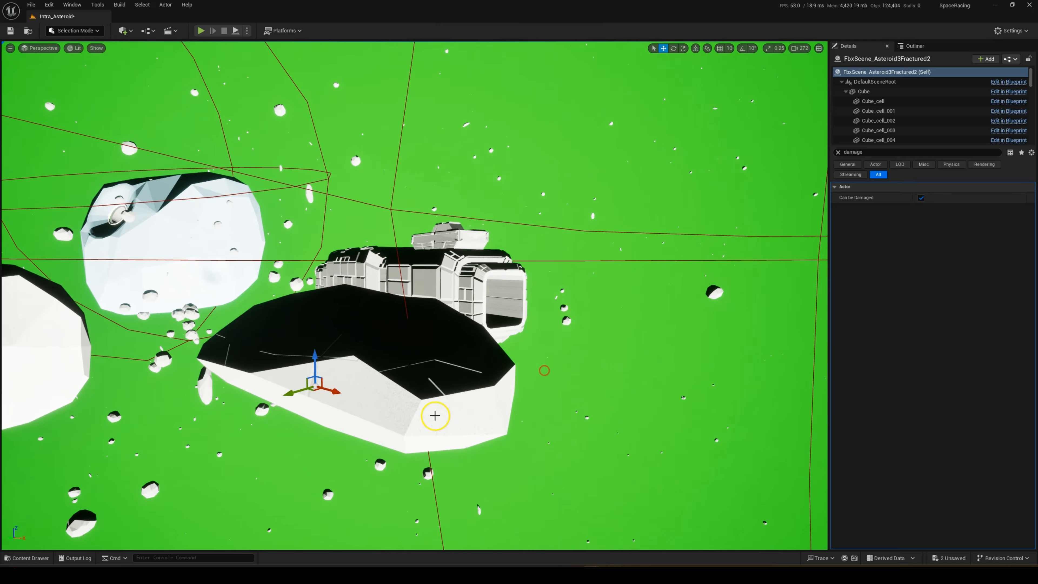
- Look over the asteroid field around the fractured asteroid and the space station to find open space
key("d")
right_click_drag(371, 355, 375, 357)
right_click_drag(351, 299, 371, 320)
key("d")
key("w")
key("s")
key("w")
key("a")
key("d")
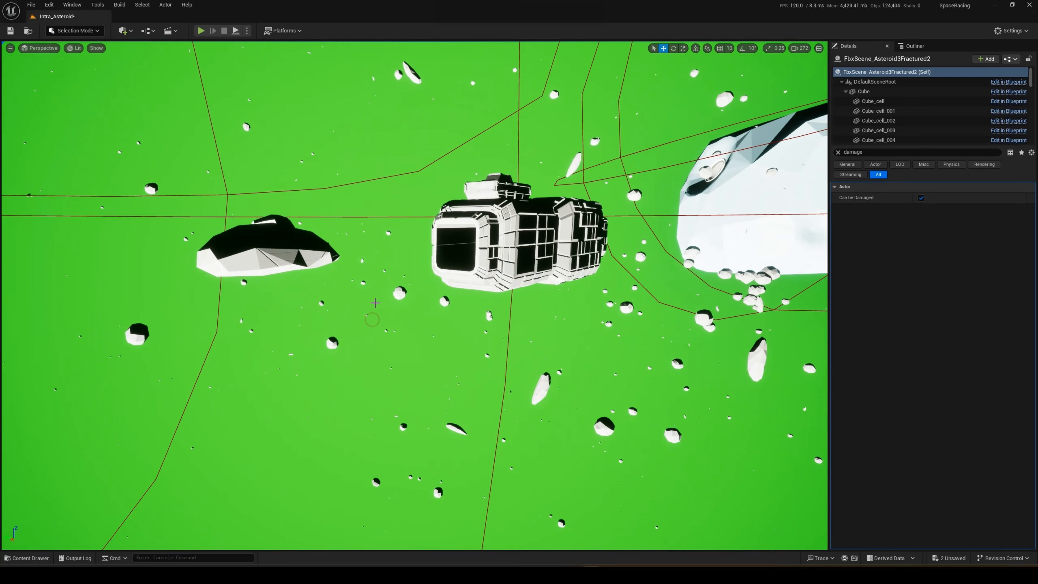
- Place the Asteroid3 mesh from Meshes/Asteroids/SelfMade/Small into the level near the station and frame it
key("ctrl+space")
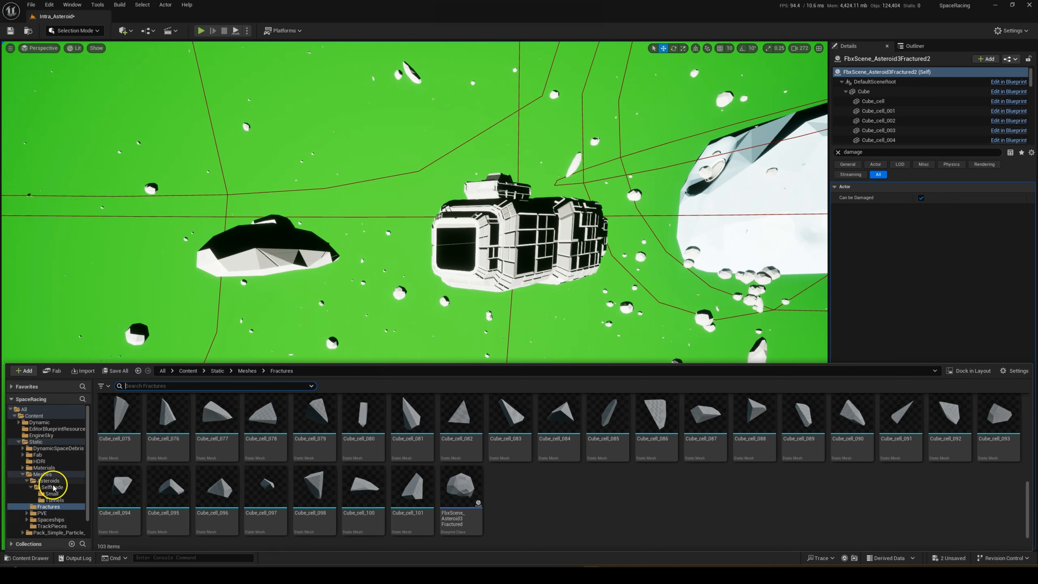
left_click(59, 481)
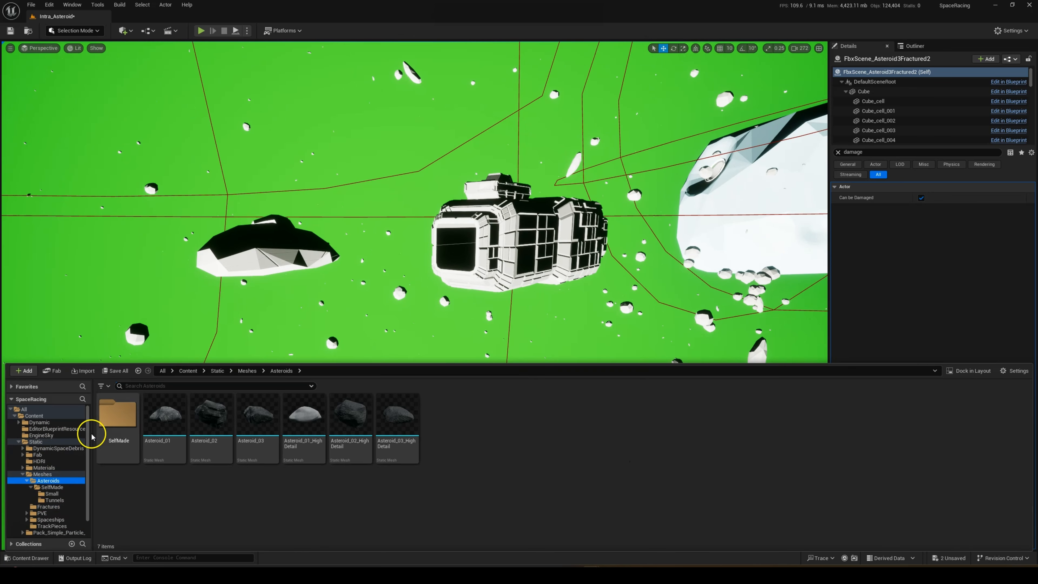
double_click(118, 417)
left_click(130, 423)
double_click(130, 423)
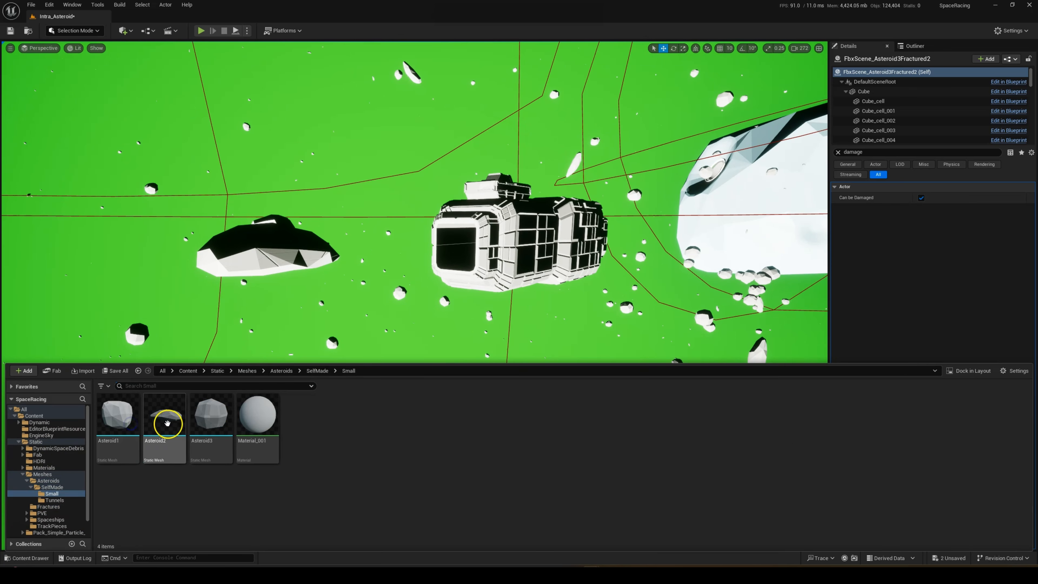
left_click_drag(213, 453, 229, 309)
key("s")
right_click_drag(328, 337, 375, 327)
key("f")
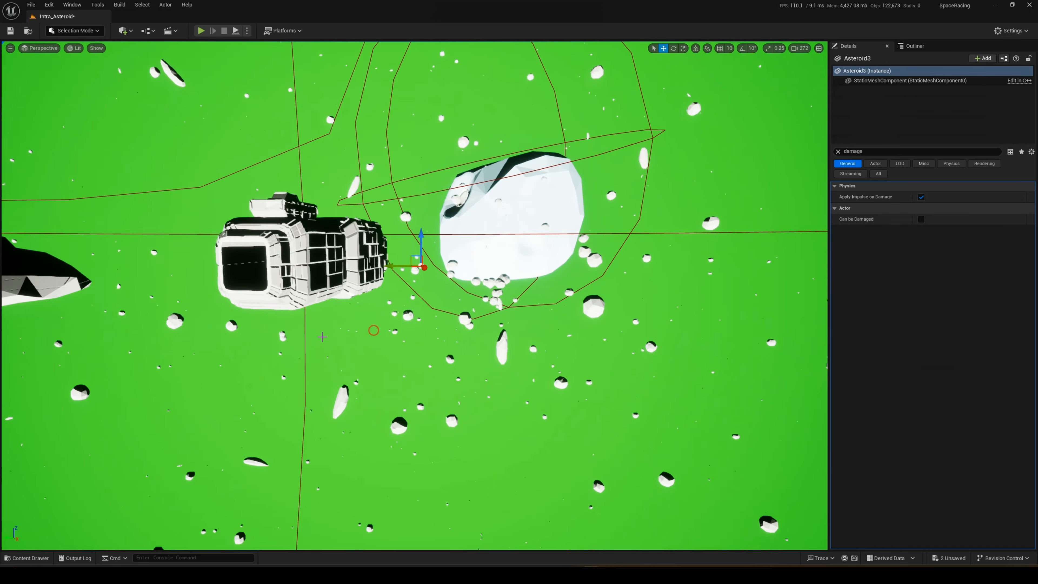
- Scale the placed asteroid's static mesh component to 5000 on all three axes
left_click(882, 82)
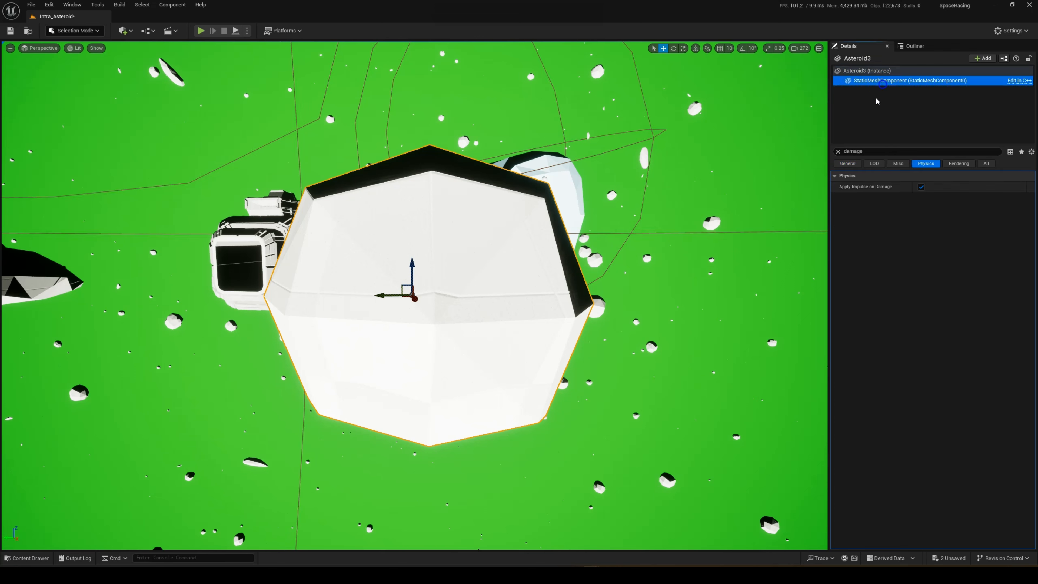
left_click(837, 152)
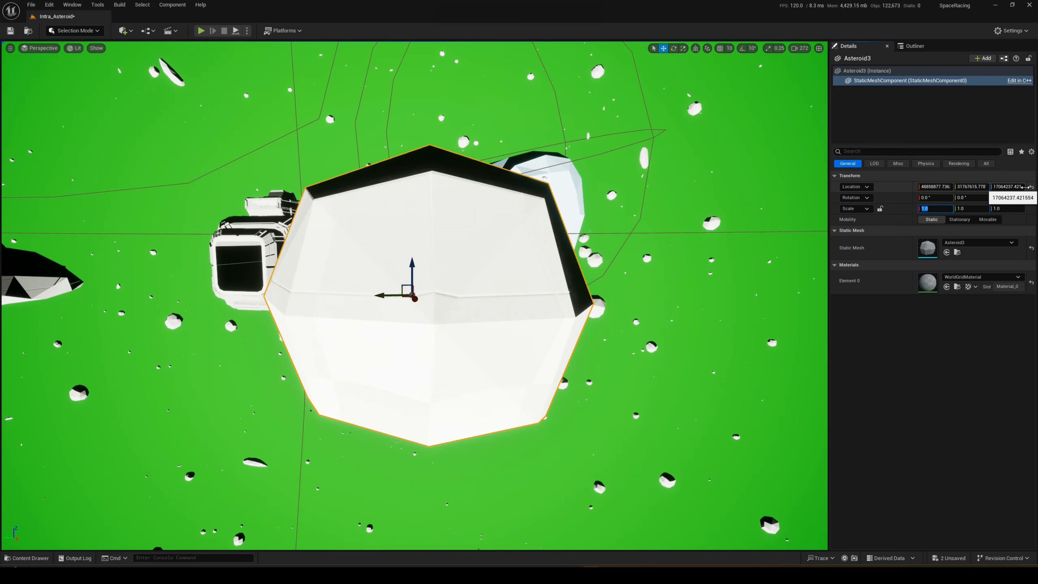
key("s")
right_click_drag(609, 327, 634, 324)
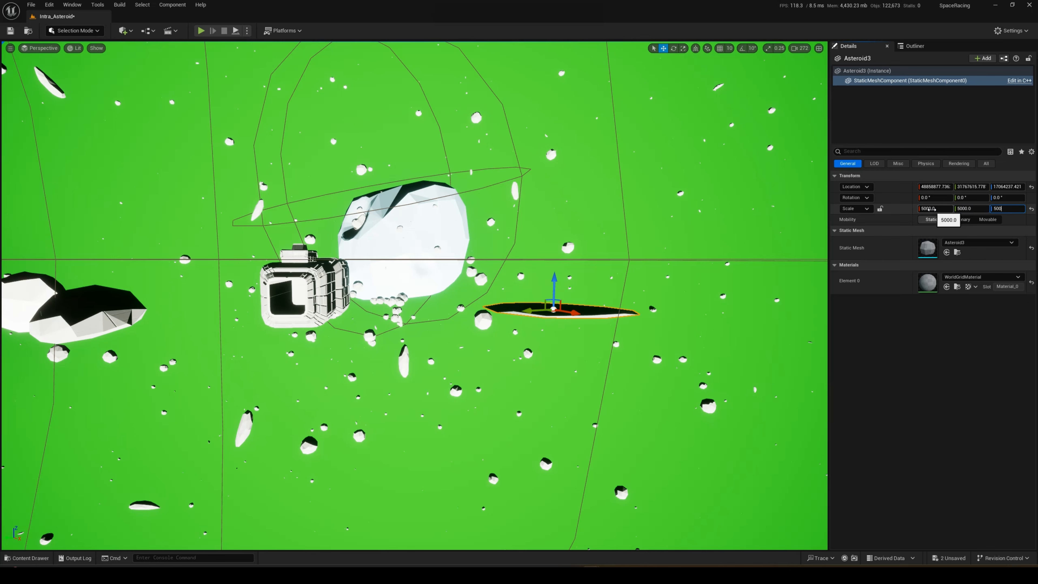
key("Return")
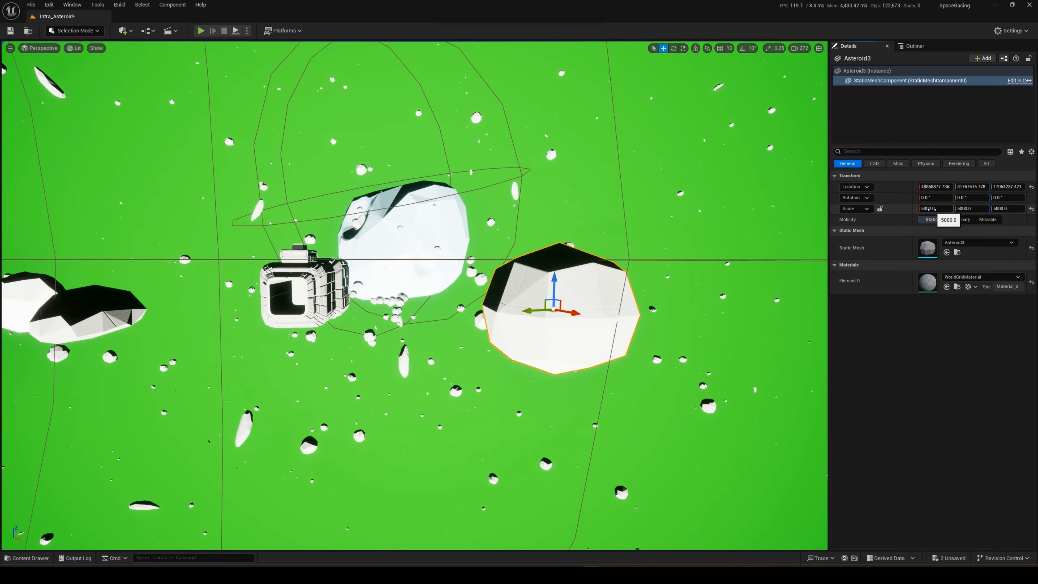
- In Fracture Mode, generate the geometry collection GC_Asteroid3 from the placed asteroid in the Fractures folder
left_click(94, 31)
left_click(78, 87)
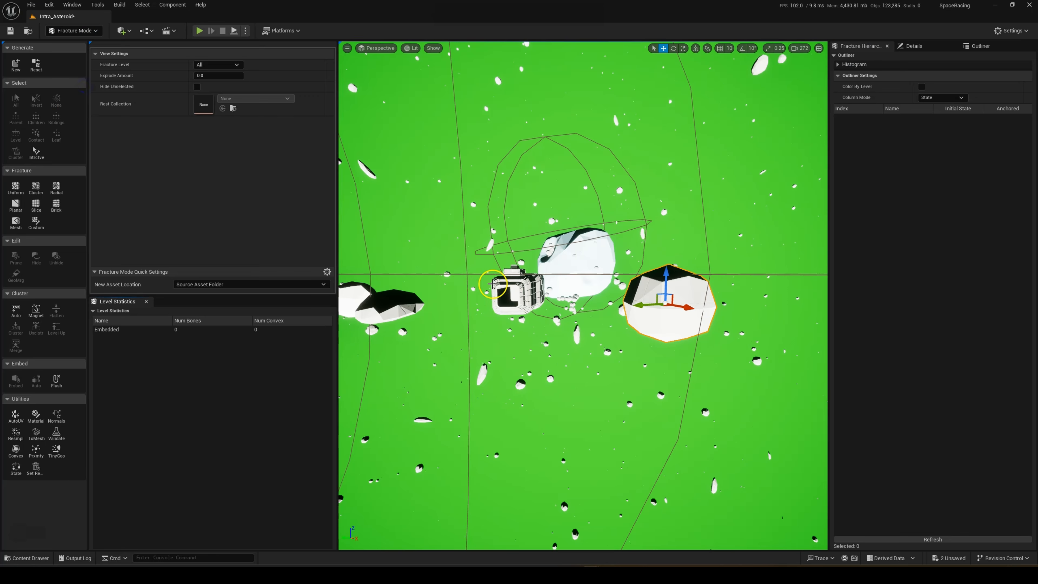
key("f")
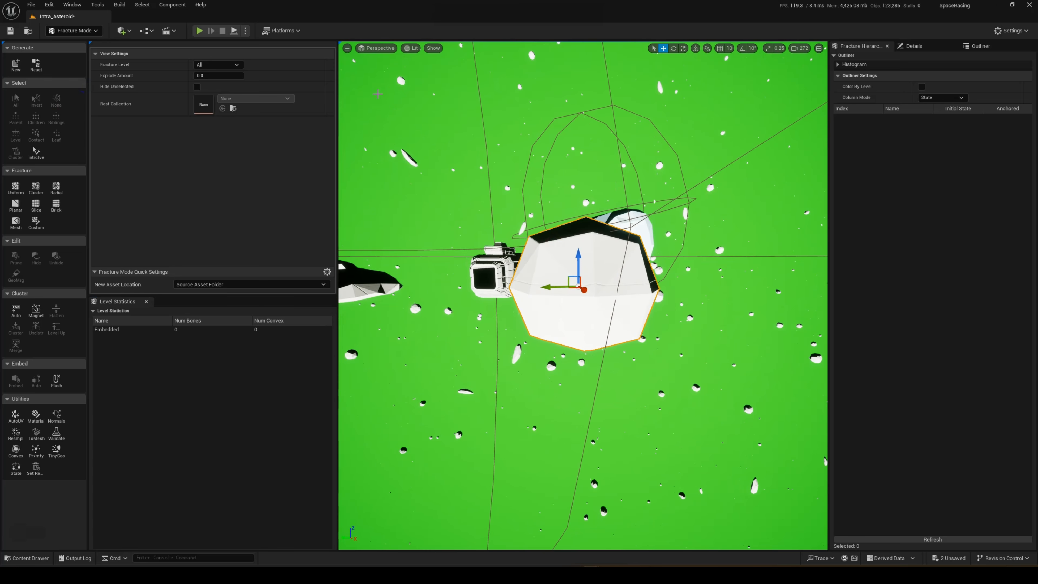
key("d")
right_click_drag(657, 235, 657, 234)
key("a")
key("d")
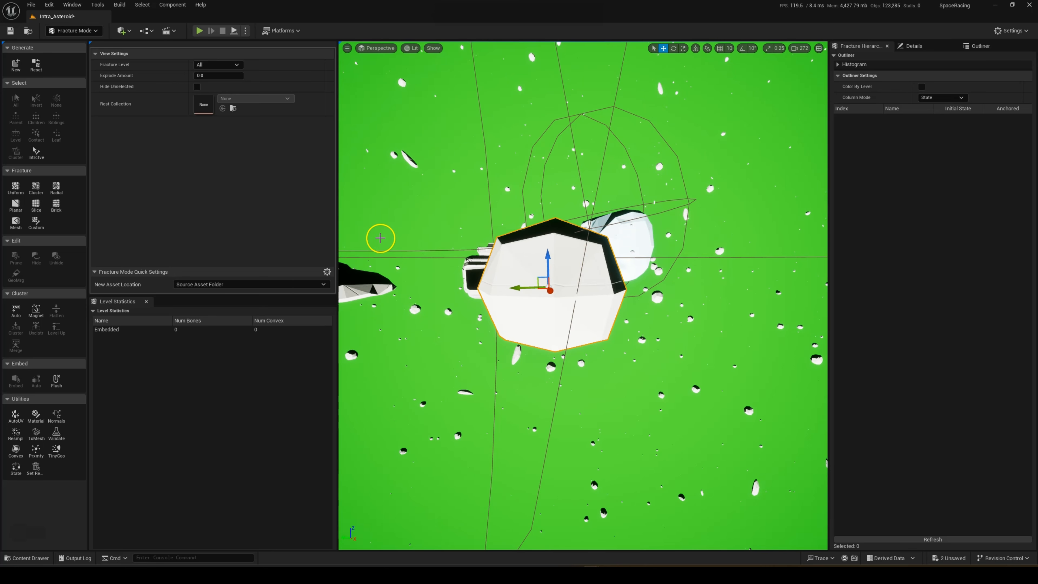
right_click_drag(526, 262, 531, 257)
key("a")
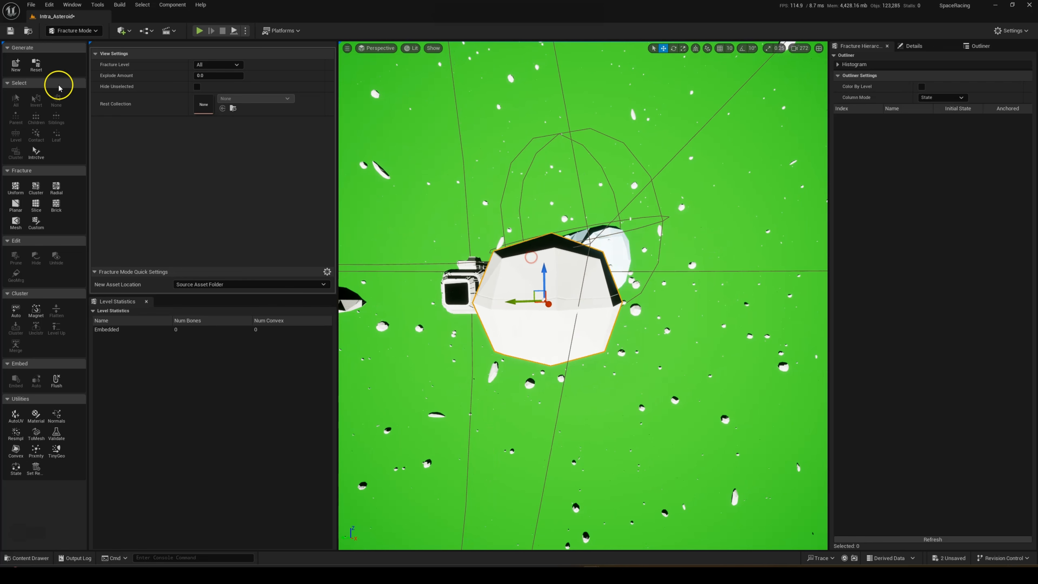
left_click(15, 65)
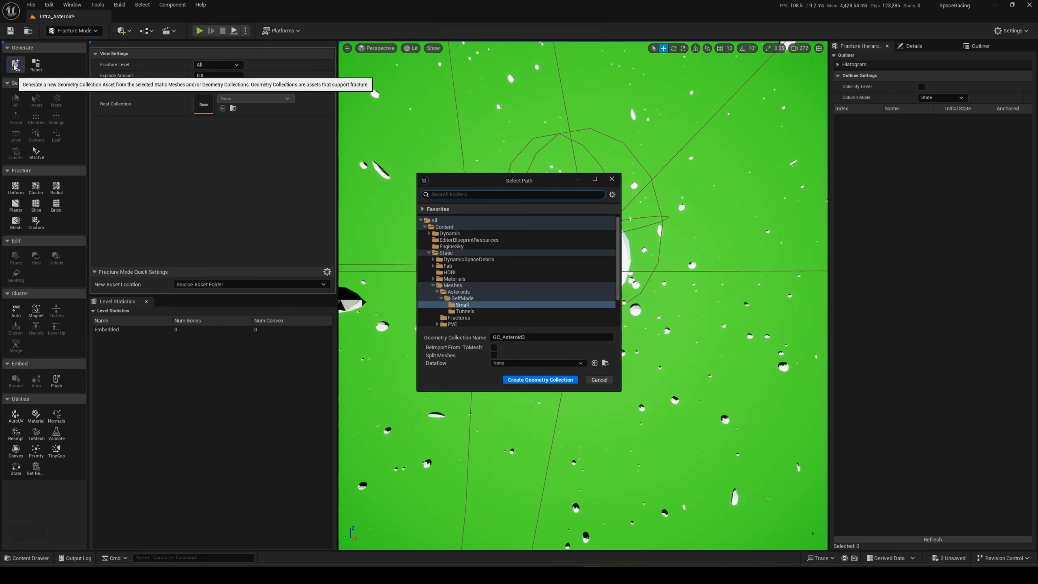
left_click(459, 317)
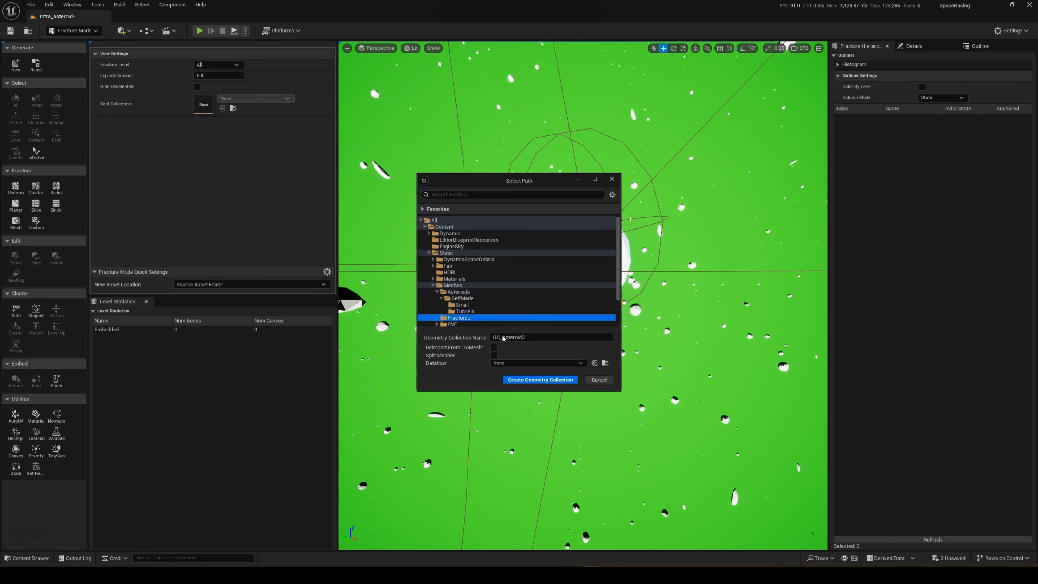
left_click(527, 380)
- Fracture the asteroid uniformly with minimum and maximum Voronoi sites of 20, and return to Selection Mode
left_click(15, 188)
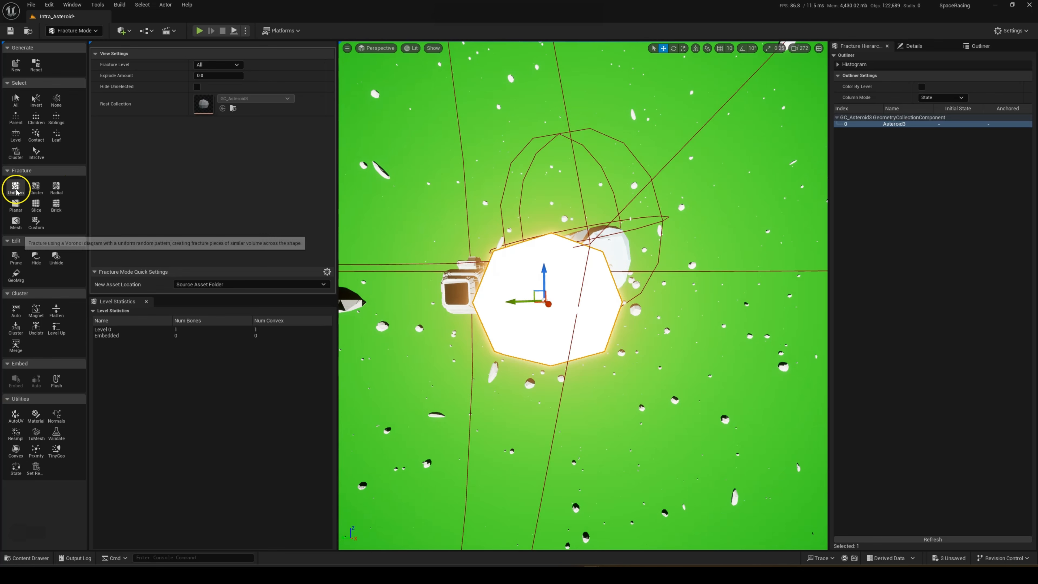
left_click(285, 261)
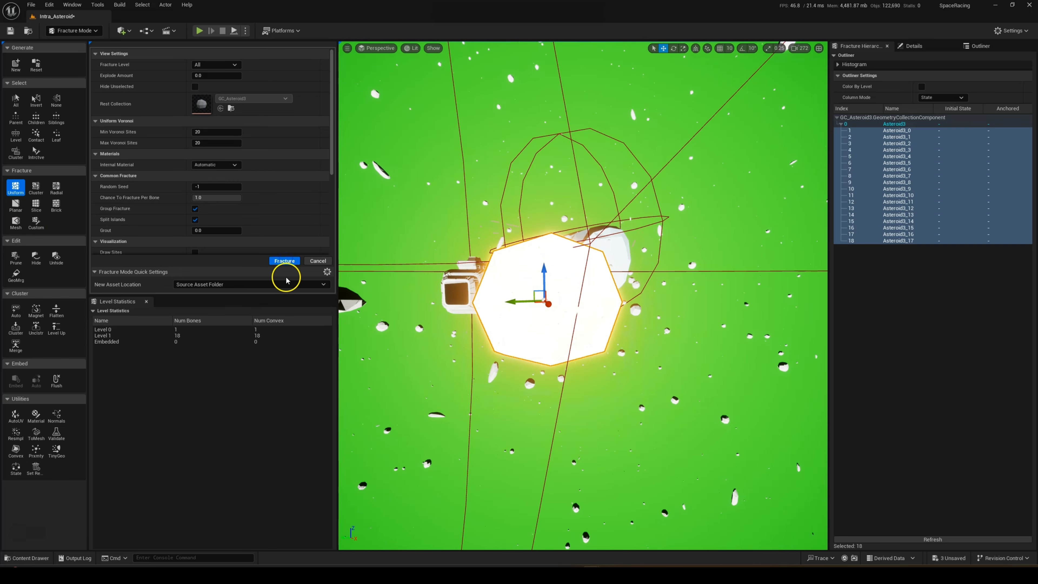
left_click(90, 31)
left_click(69, 41)
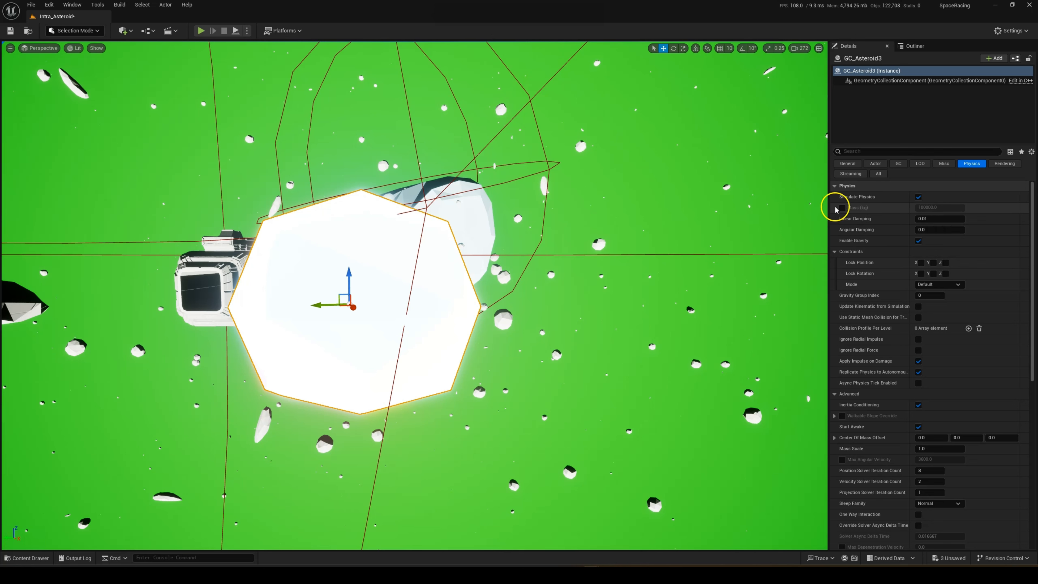
- Override the fractured asteroid's mass with 100000 kg and disable its gravity
left_click(842, 207)
left_click(937, 208)
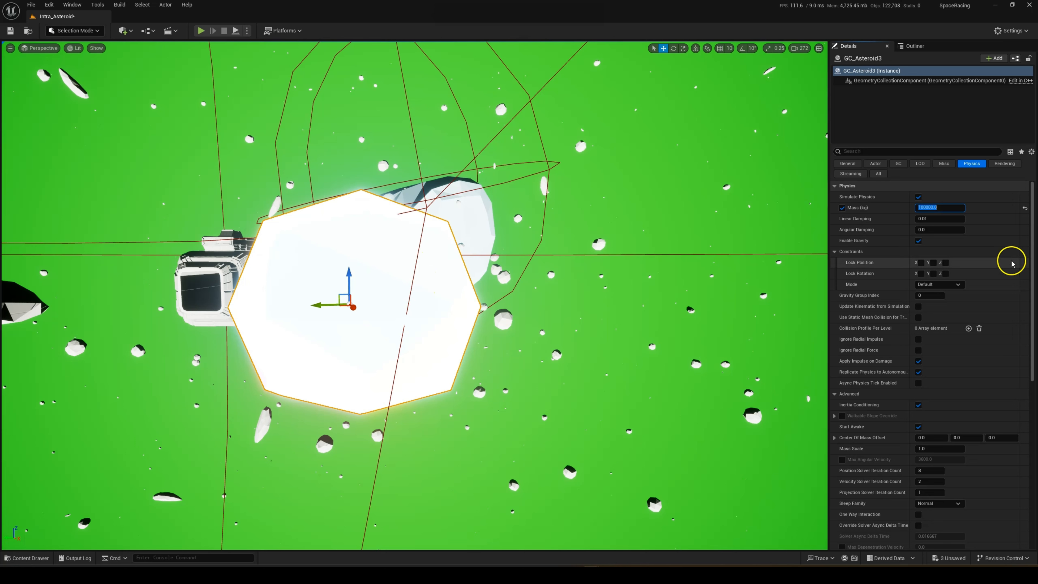
left_click(919, 241)
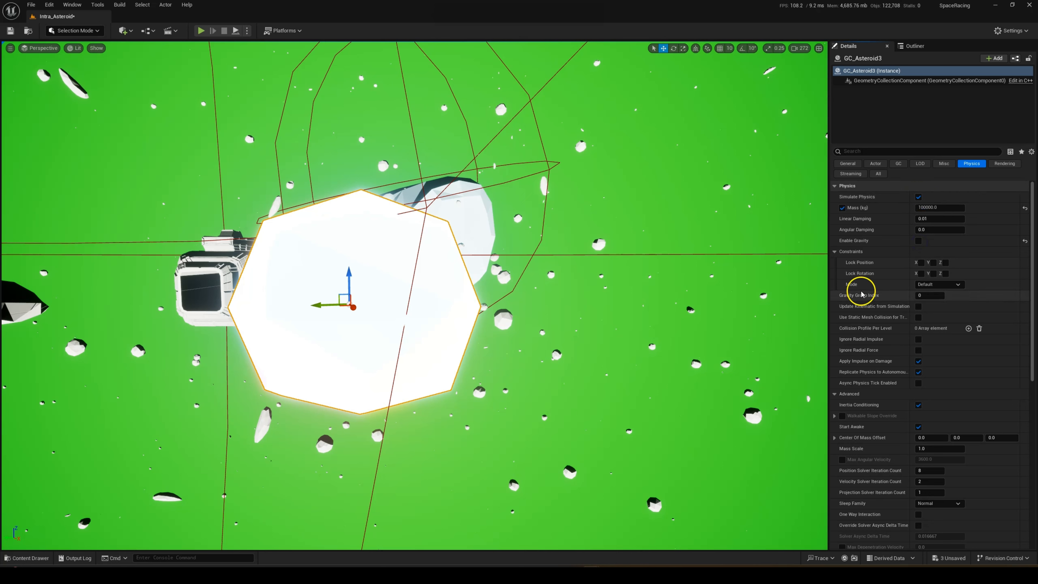
- Add an actor tag named Enemy to the fractured asteroid
left_click(887, 150)
type("ta")
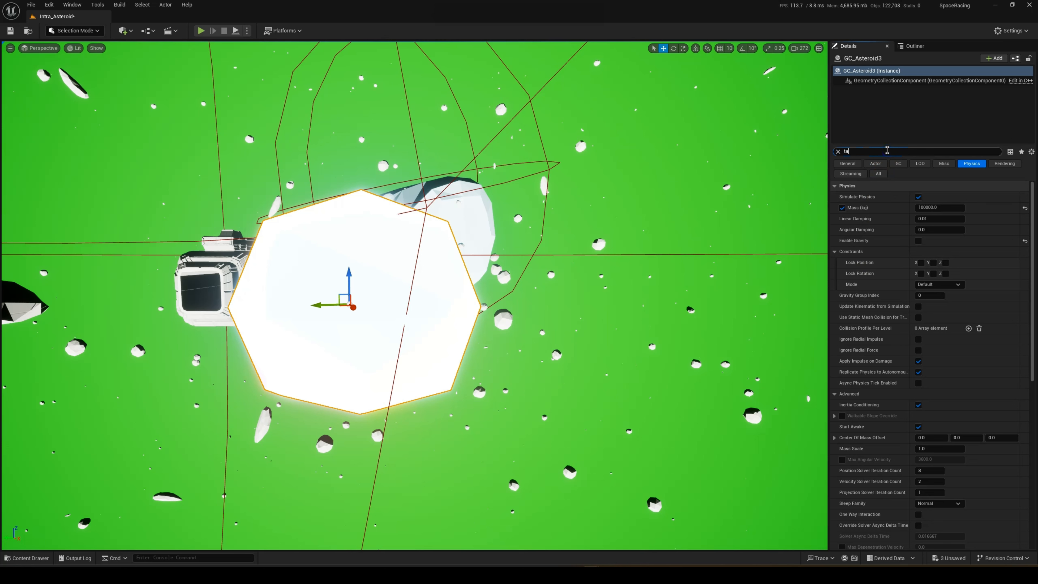
type("g")
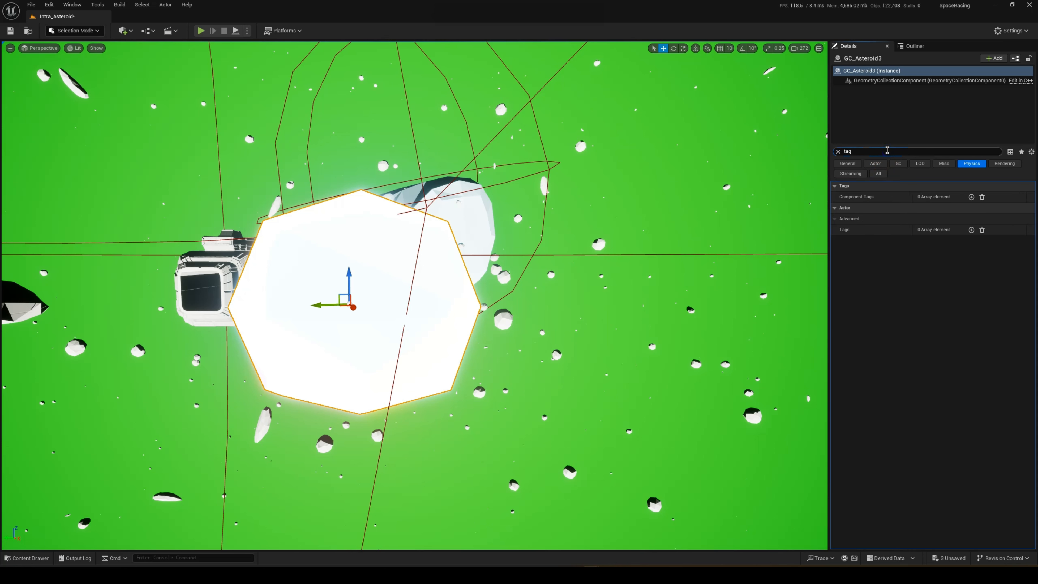
left_click(971, 230)
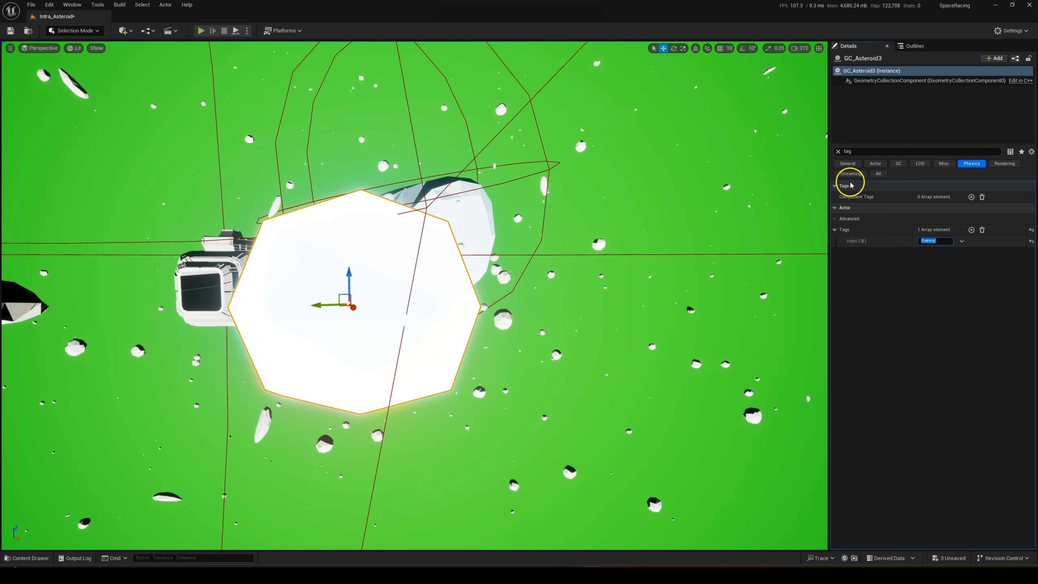
- Set all three of the asteroid's damage thresholds to 100 and save the level
left_click(870, 152)
type("Damage")
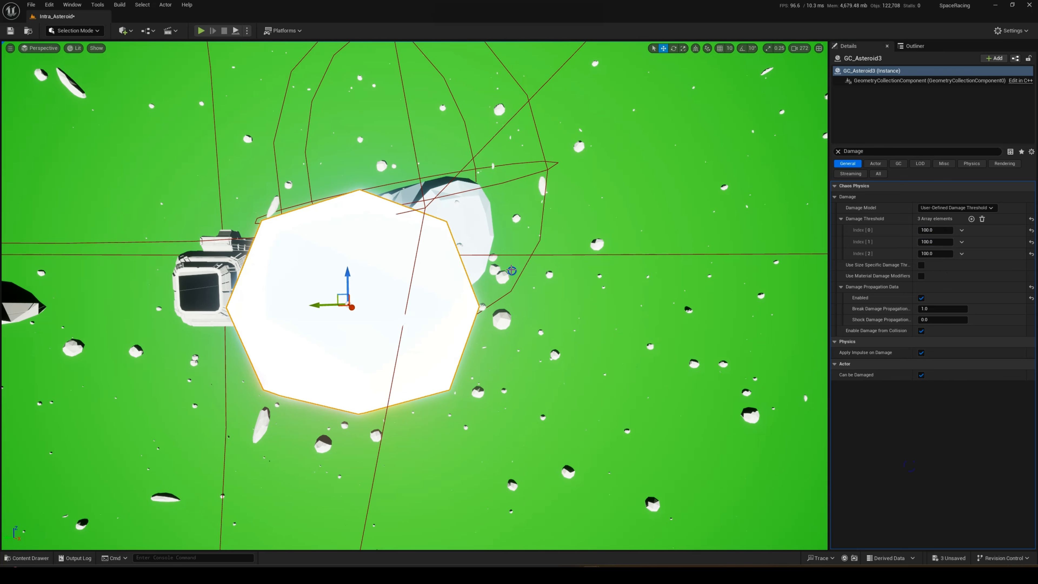
key("ctrl+s")
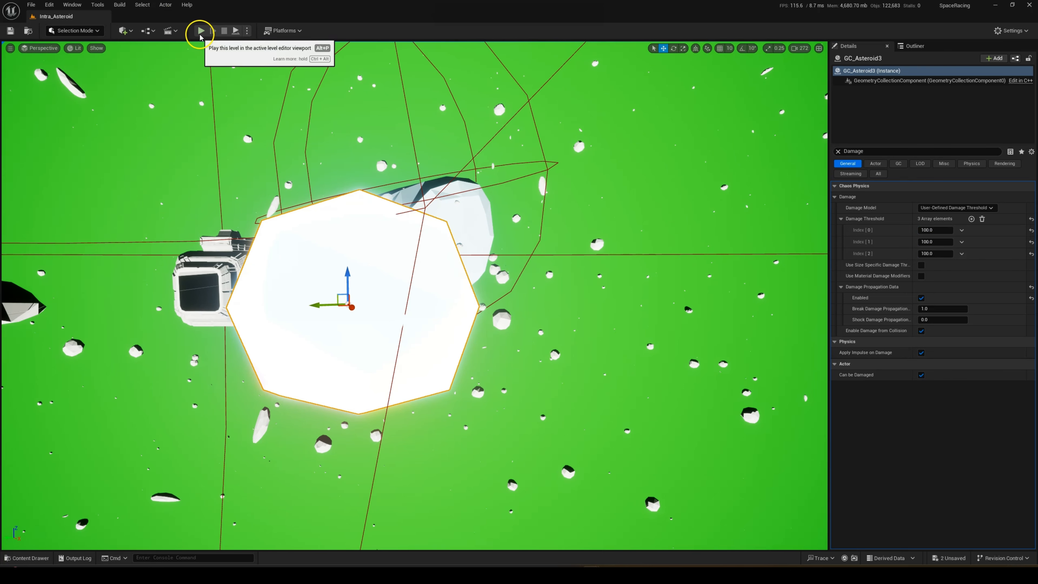
- Play the level and fly around the fractured asteroid to test how it breaks apart
left_click(200, 32)
left_click(487, 277)
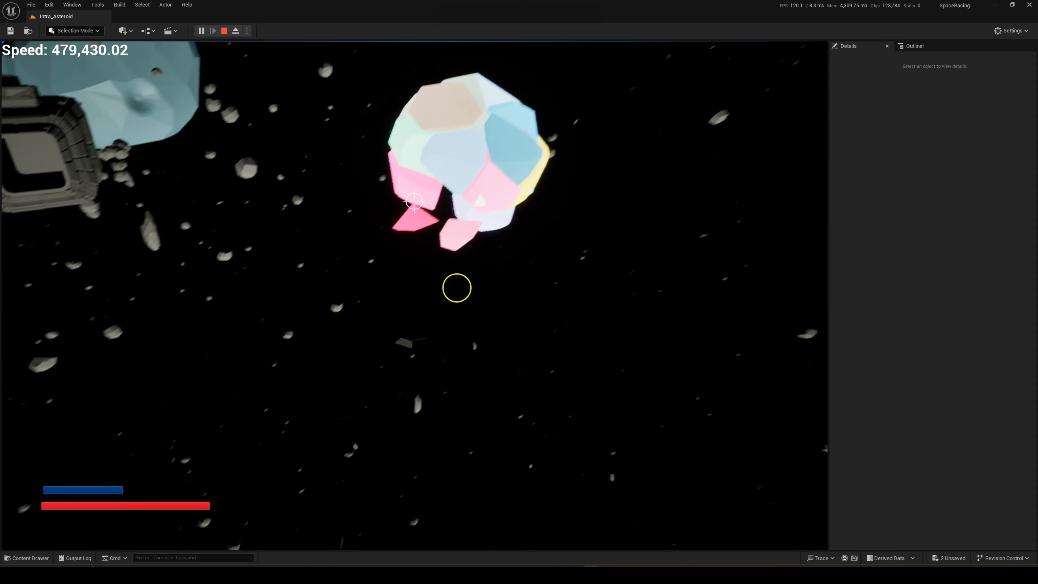
key("w")
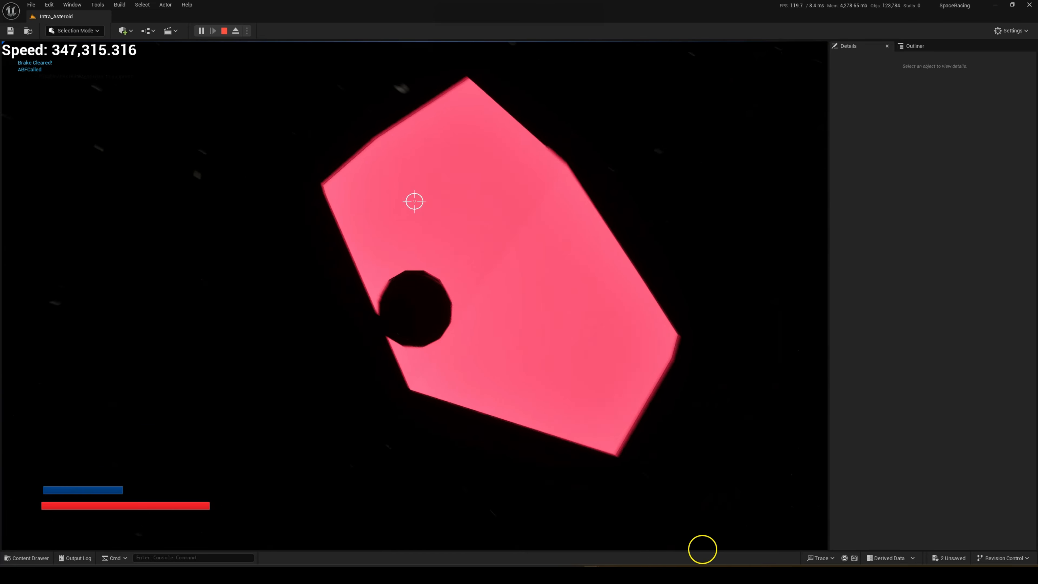
left_click(722, 549)
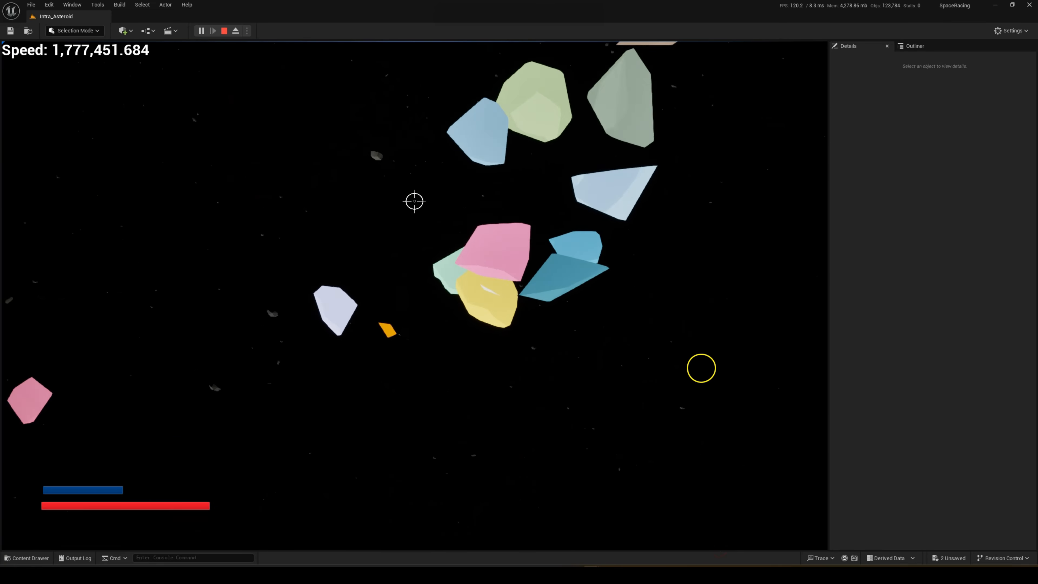
key("s")
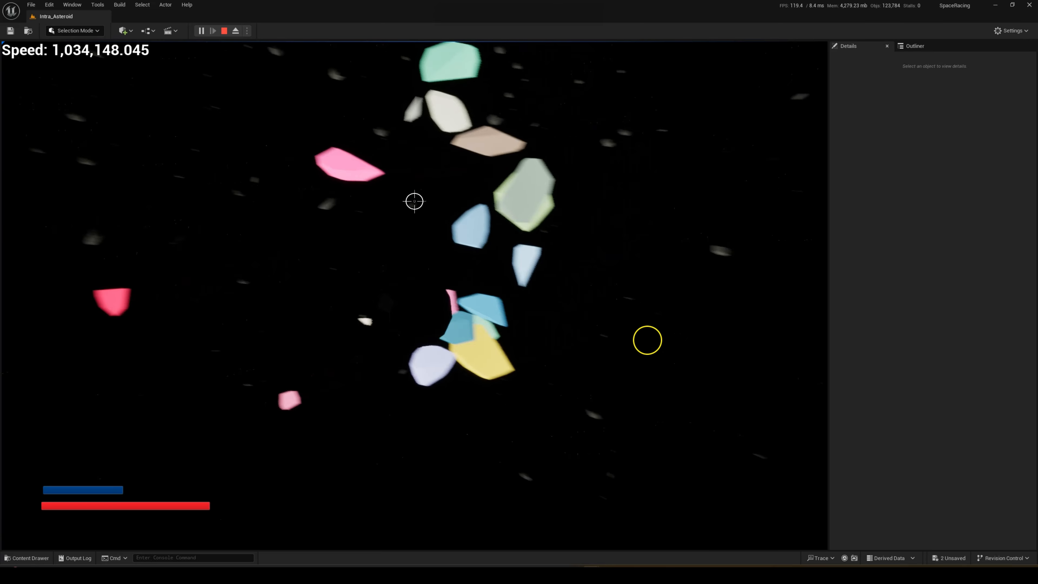
key("s")
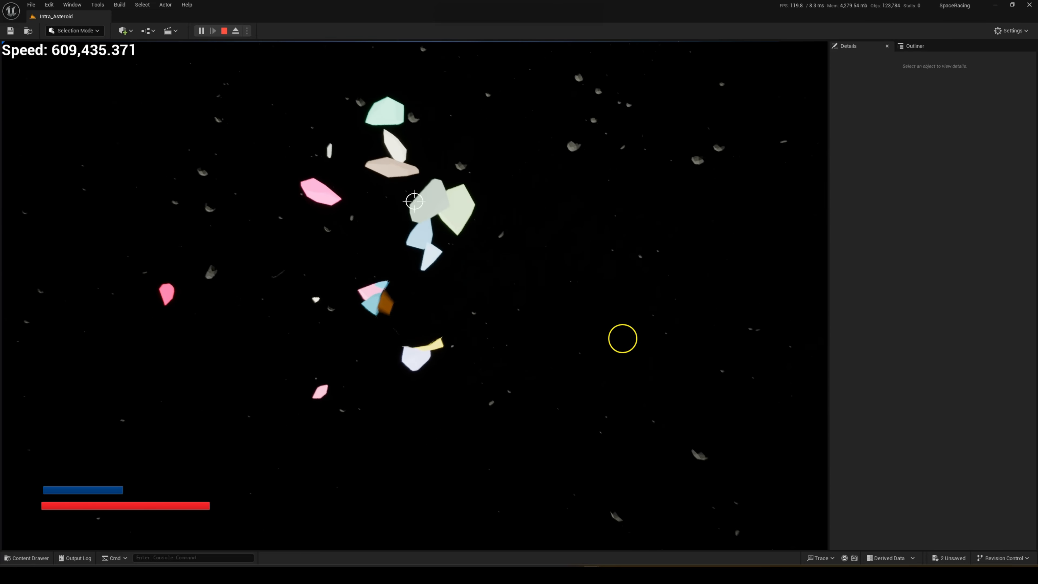
- Shoot and fly among the scattered asteroid fragments in the running level to examine how the pieces drift apart
left_click(622, 338)
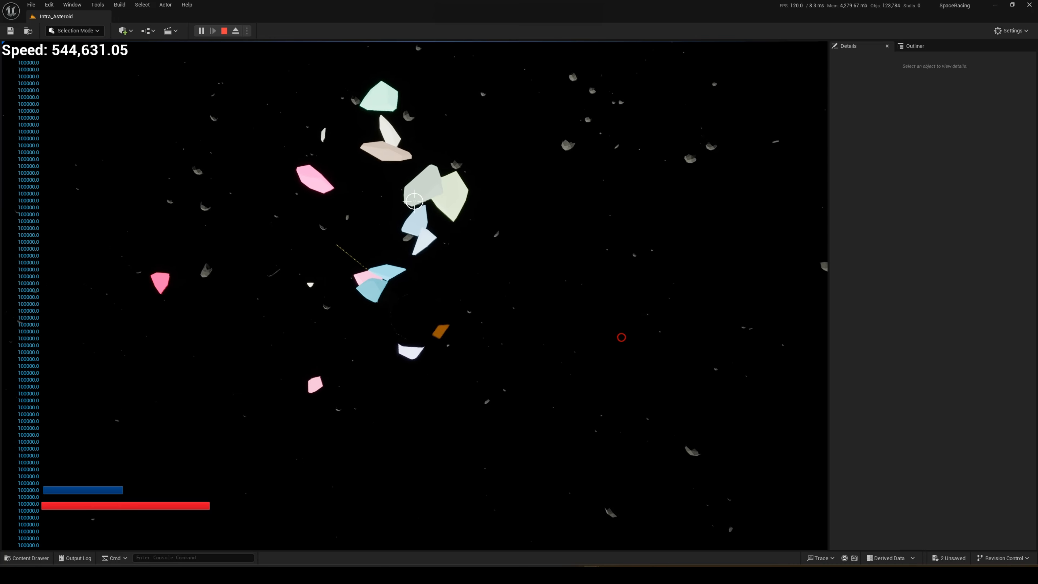
key("w")
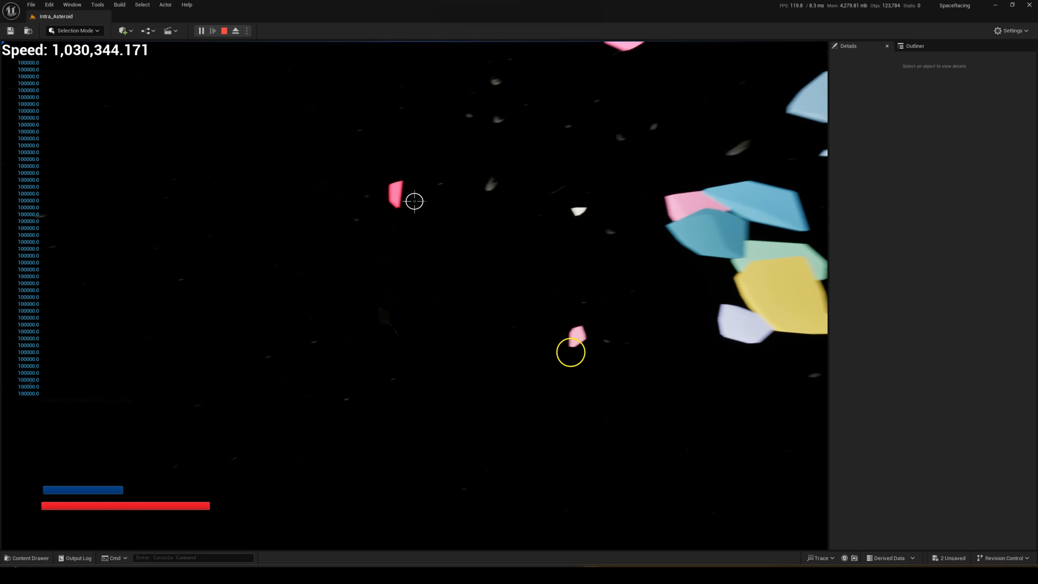
key("space")
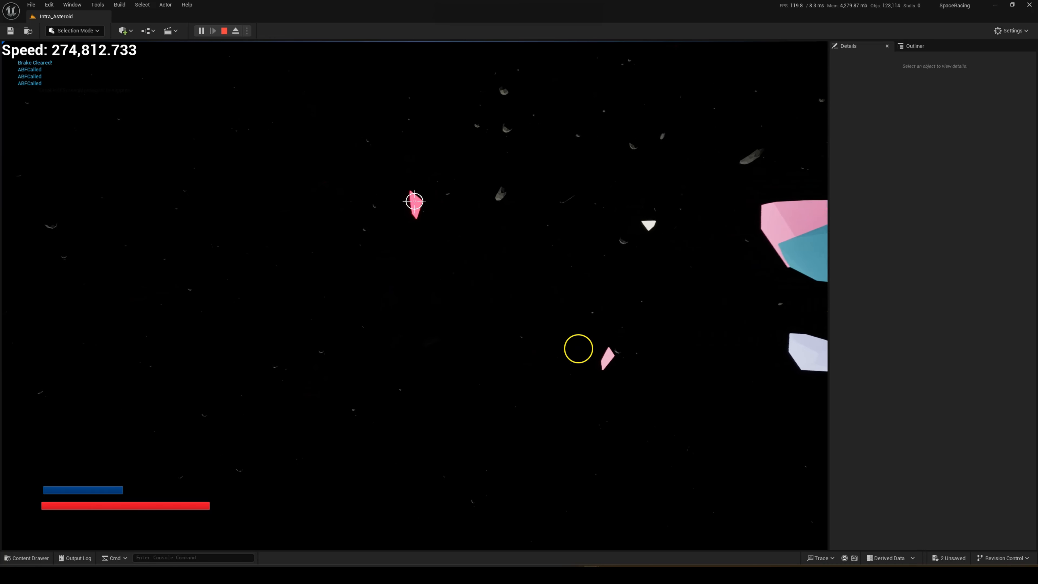
key("space")
key("w")
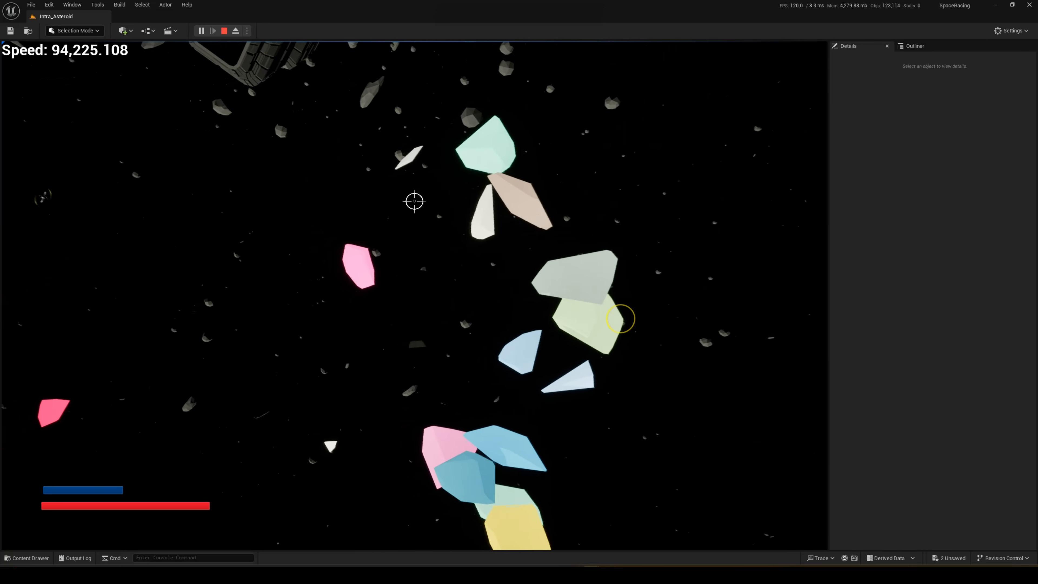
key("w")
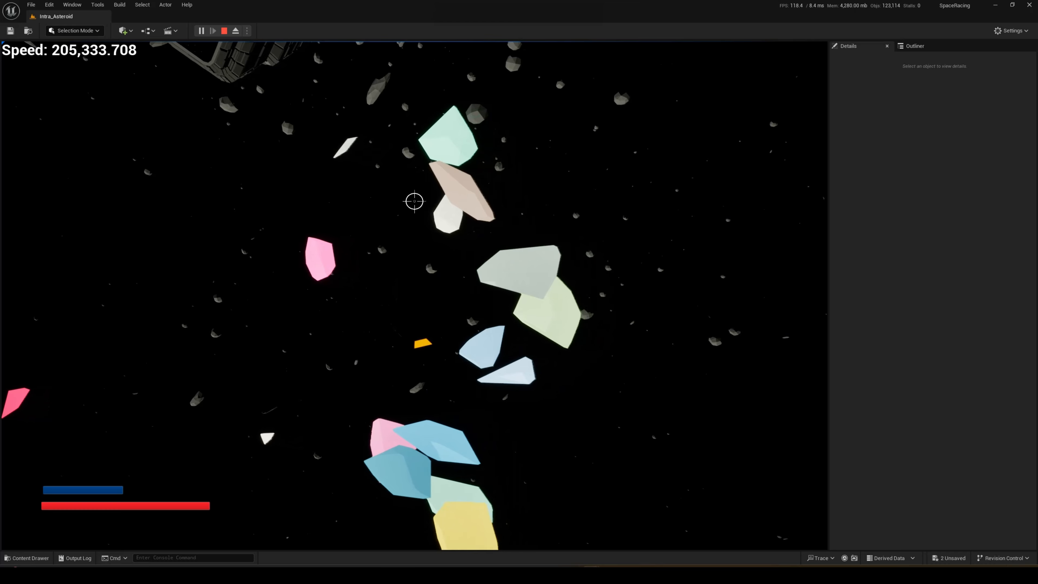
key("a")
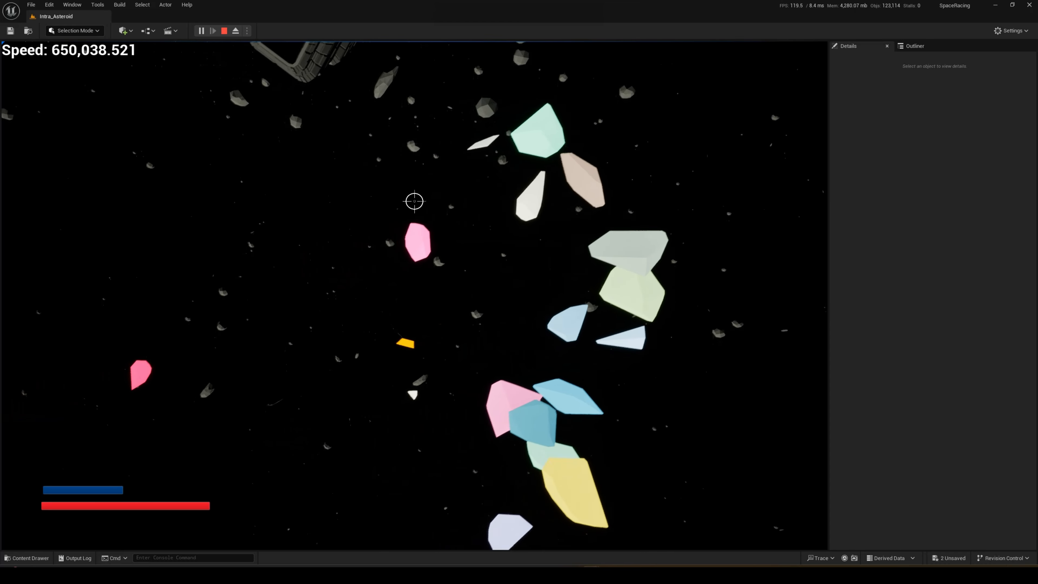
key("w")
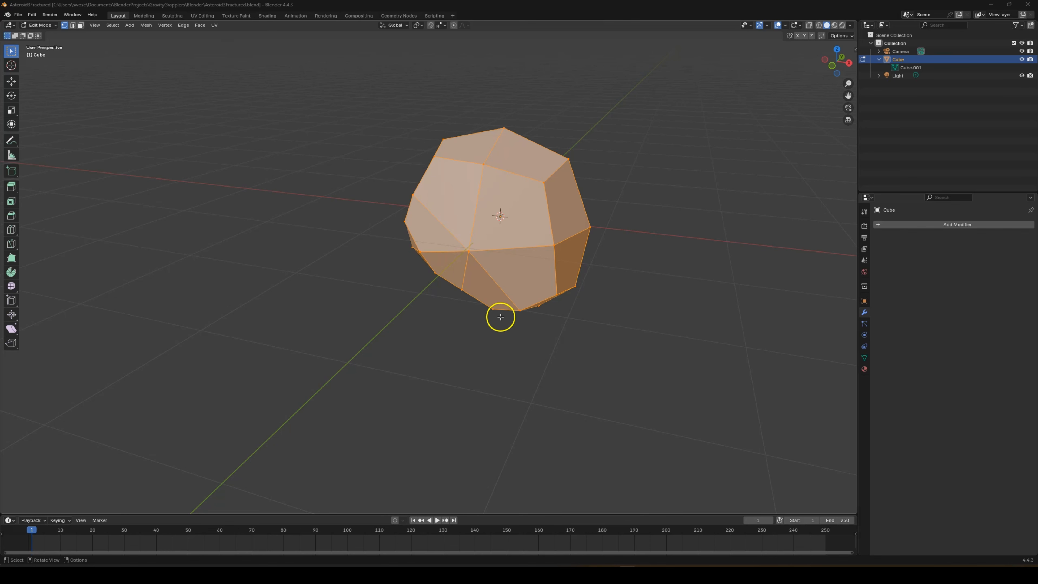
- Switch to Blender with the Asteroid3Fractured file and check in the add-on preferences that Cell Fracture is enabled
mouse_move(501, 316)
middle_mouse_down()
mouse_move(558, 331)
mouse_move(469, 296)
mouse_move(297, 278)
mouse_move(321, 312)
mouse_move(507, 307)
middle_mouse_up()
scroll(546, 344, "up", 3)
scroll(539, 315, "down", 5)
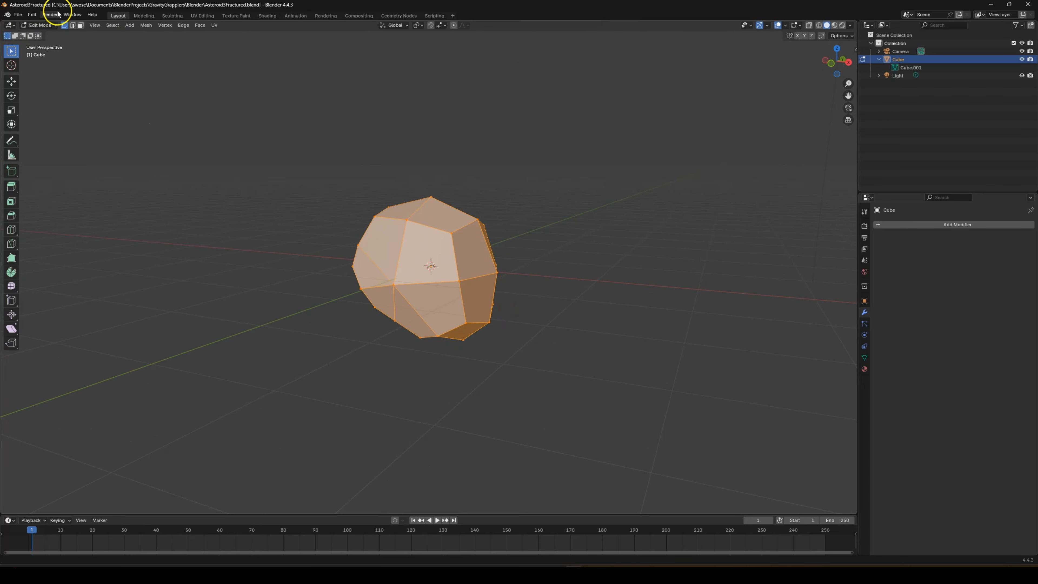
left_click(37, 16)
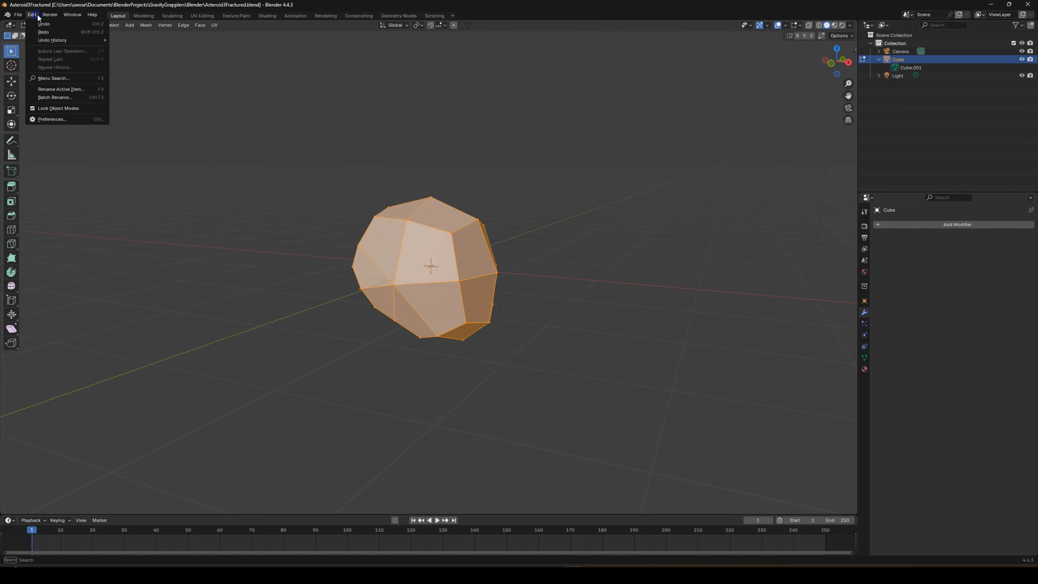
left_click(71, 118)
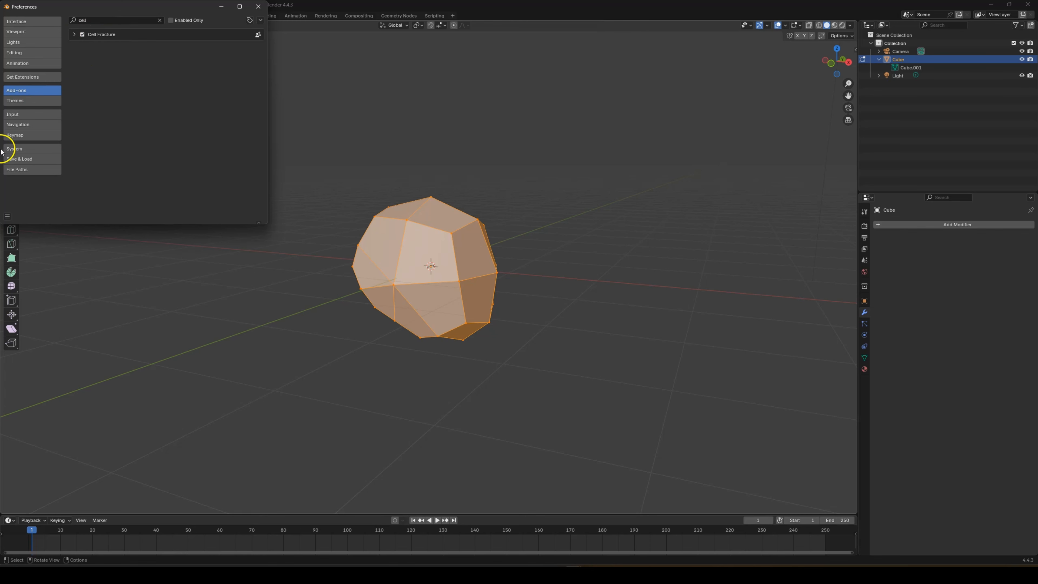
left_click(258, 7)
- Try Cell Fracture on the asteroid in Object Mode with Own Particles and a source limit of 100, and discard the cells
key("Tab")
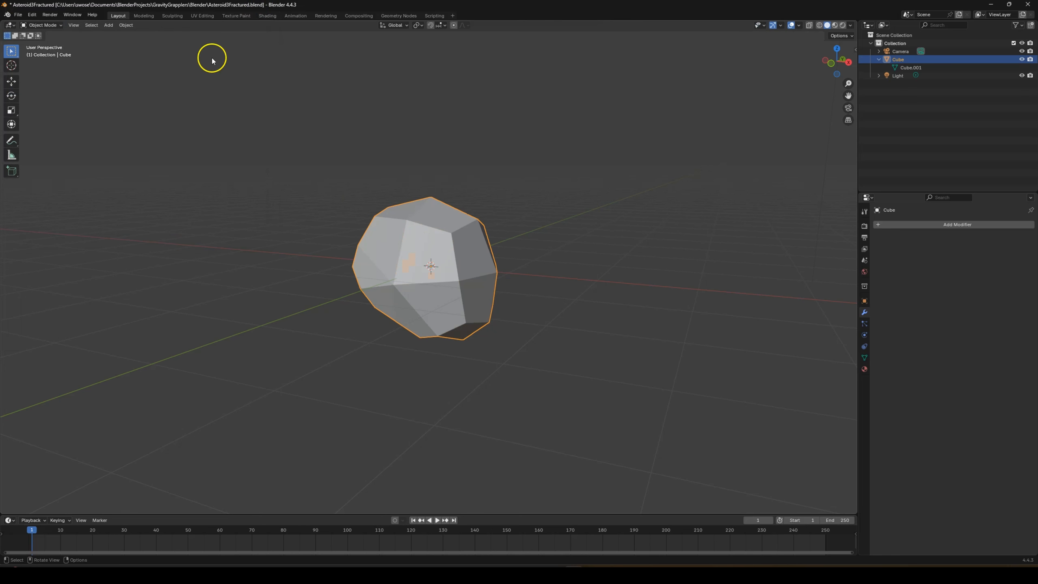
left_click(121, 26)
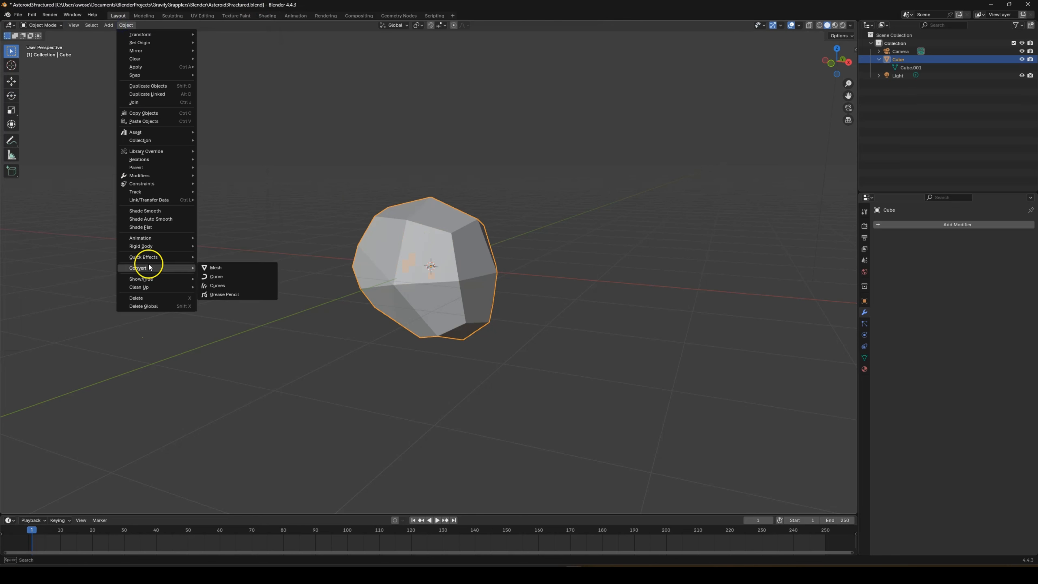
mouse_move(152, 259)
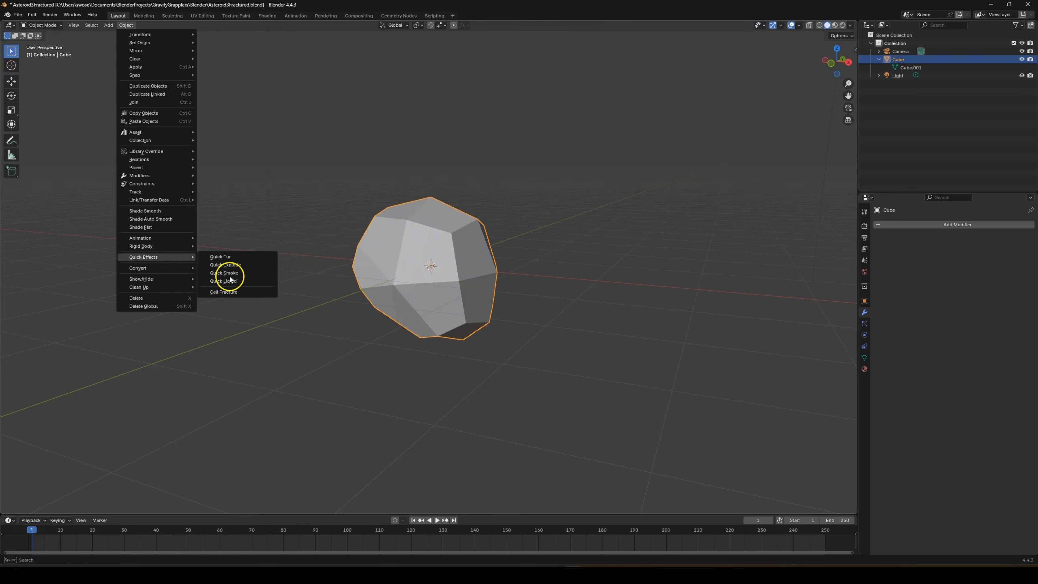
left_click(233, 292)
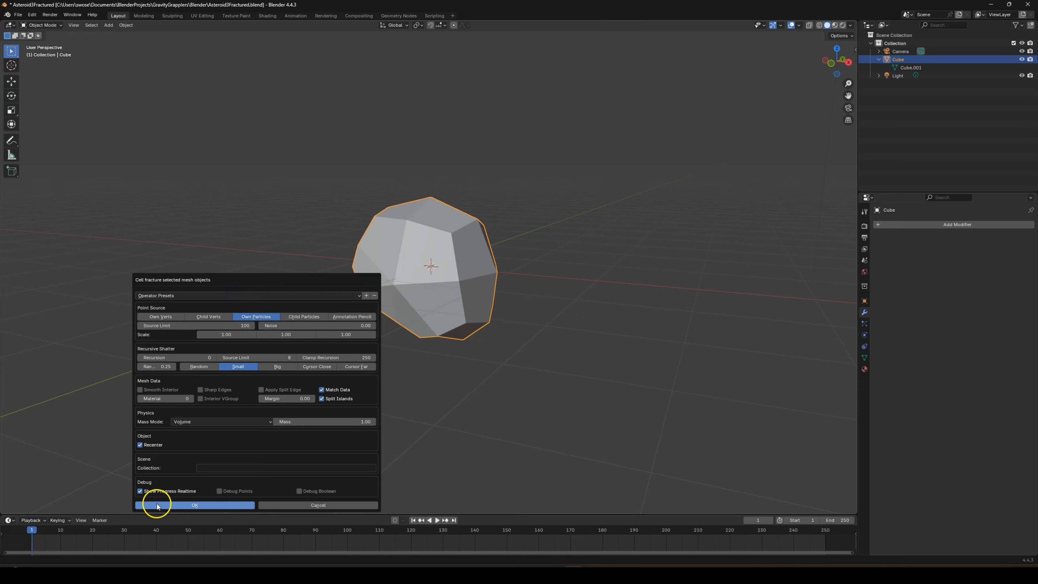
left_click(178, 508)
middle_click_drag(489, 323, 556, 257)
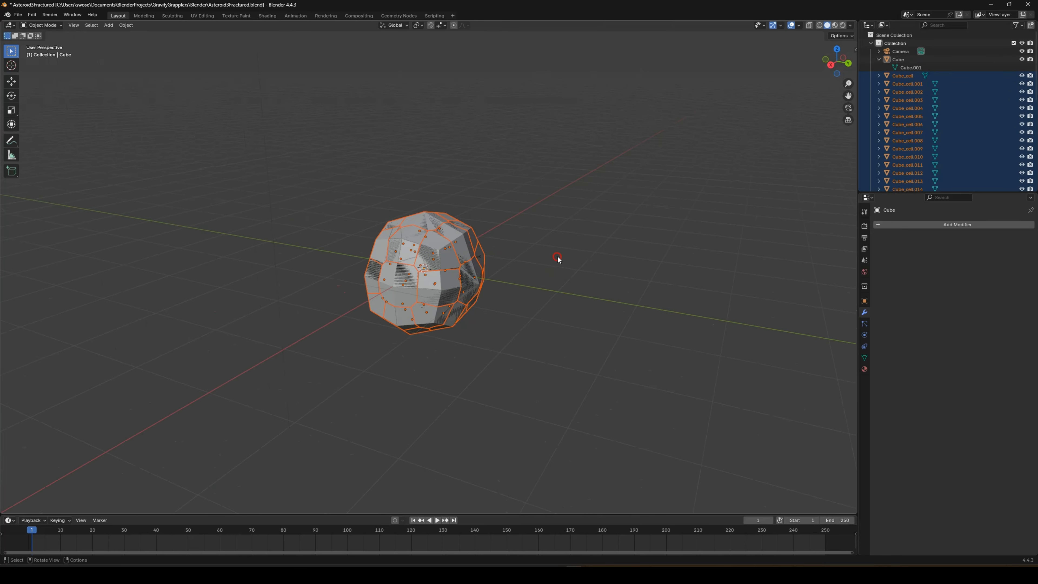
scroll(533, 271, "up", 5)
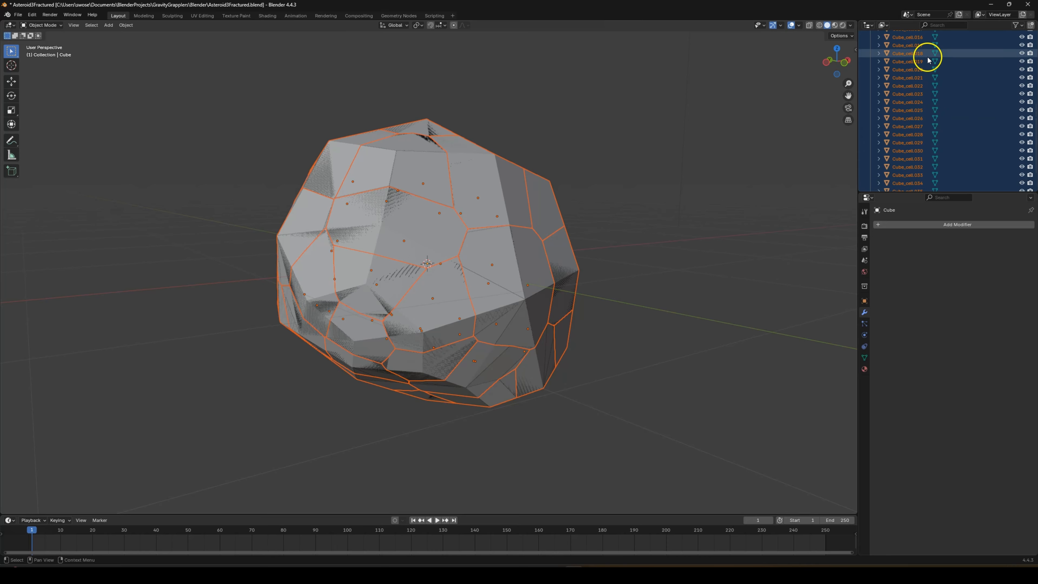
middle_click_drag(747, 205, 567, 225)
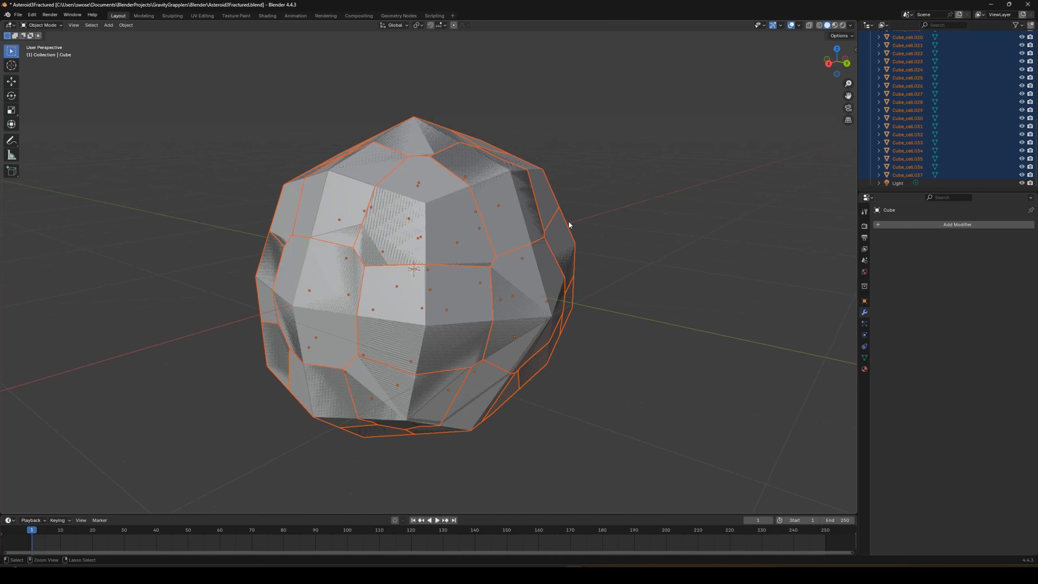
key("x")
left_click(564, 222)
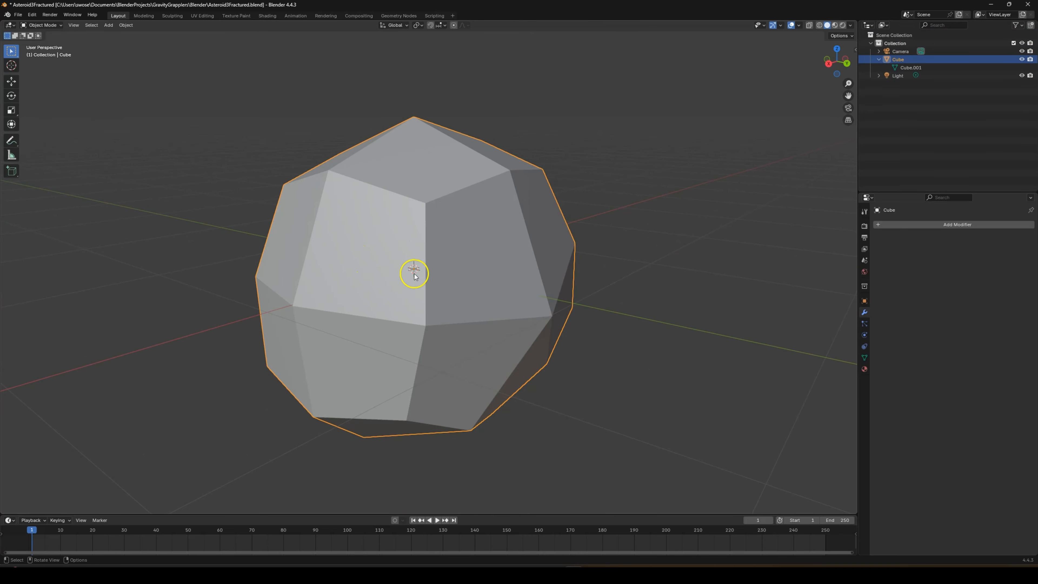
- Subdivide the entire asteroid mesh twice in Edit Mode, with one cut each time
key("Tab")
right_click(422, 250)
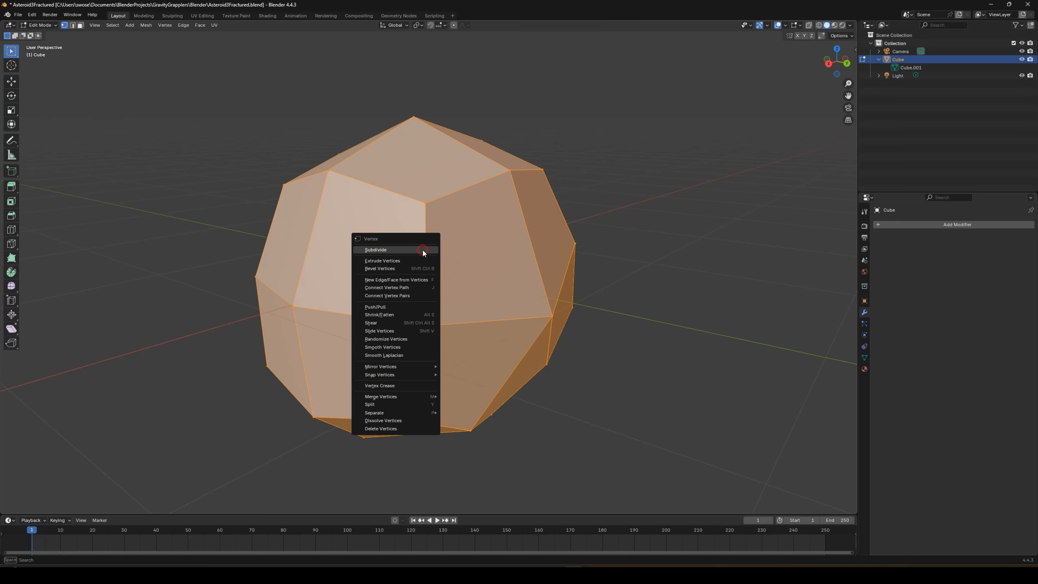
left_click(402, 256)
right_click(393, 250)
left_click(394, 250)
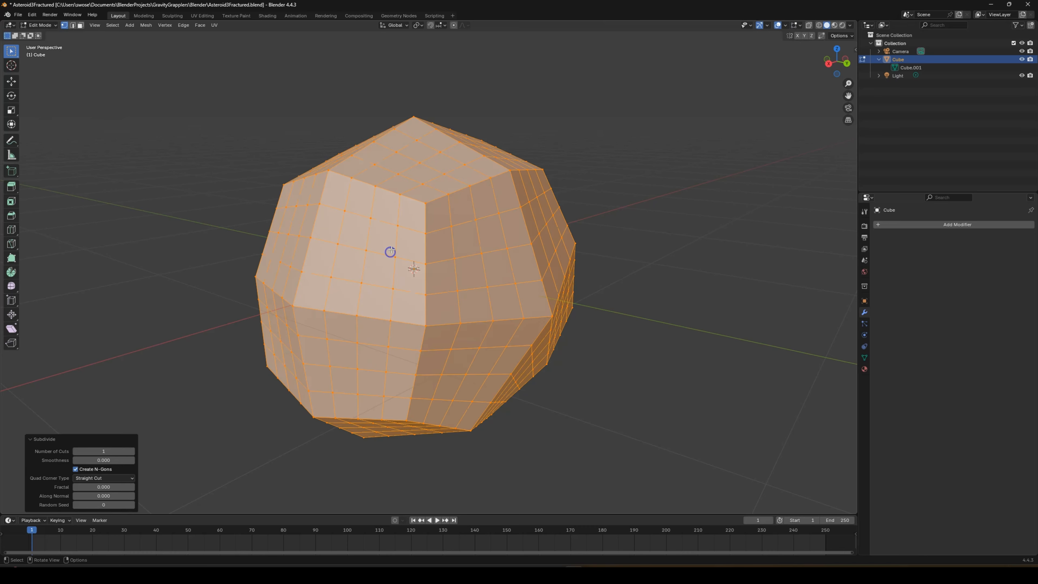
middle_click_drag(390, 250, 515, 251)
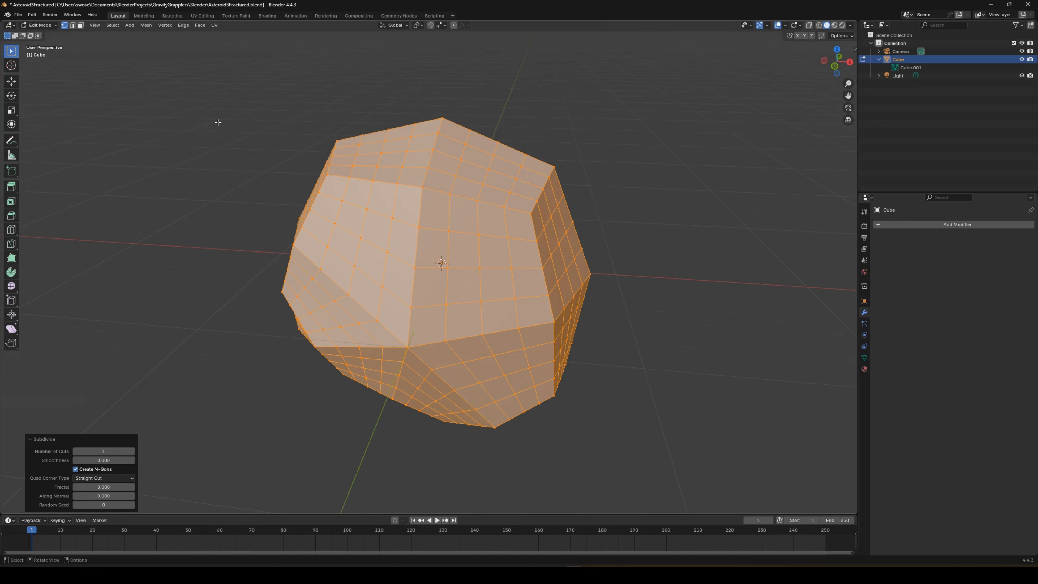
- Cell-fracture the subdivided asteroid with Own Particles and a source limit of 100, and hide the original Cube
key("Tab")
left_click(126, 25)
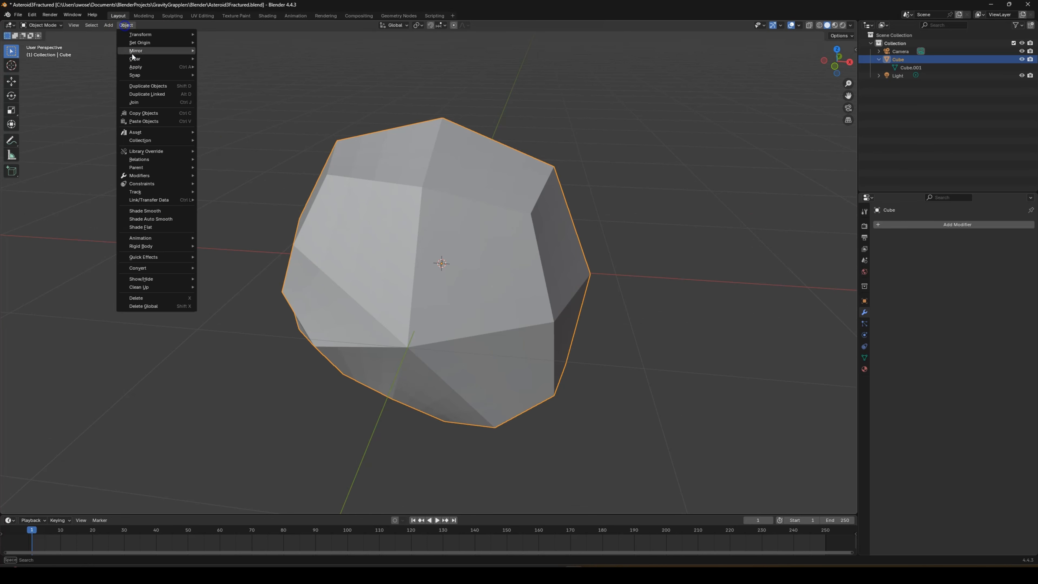
left_click(170, 256)
left_click(262, 292)
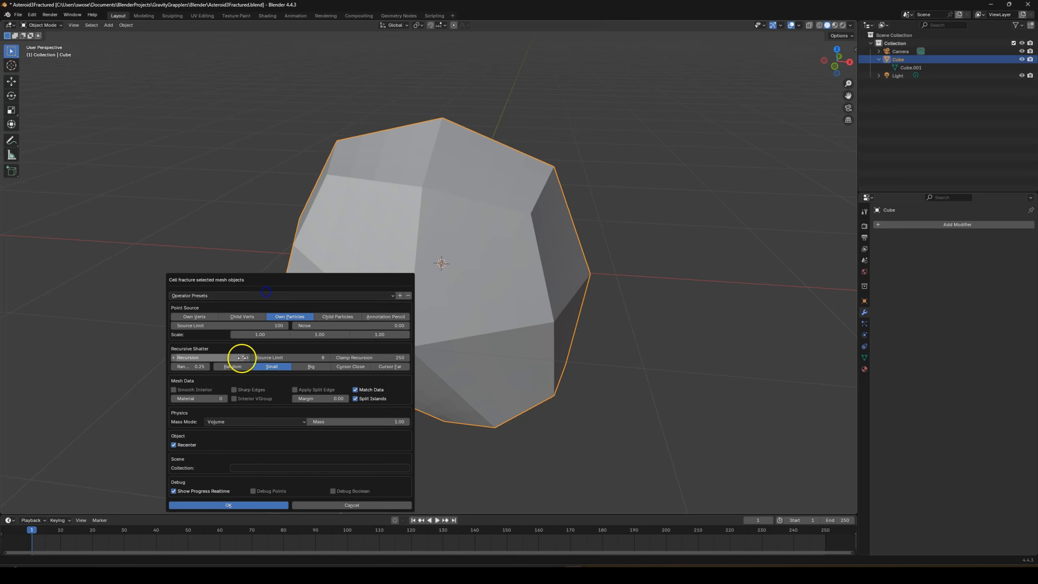
left_click(242, 505)
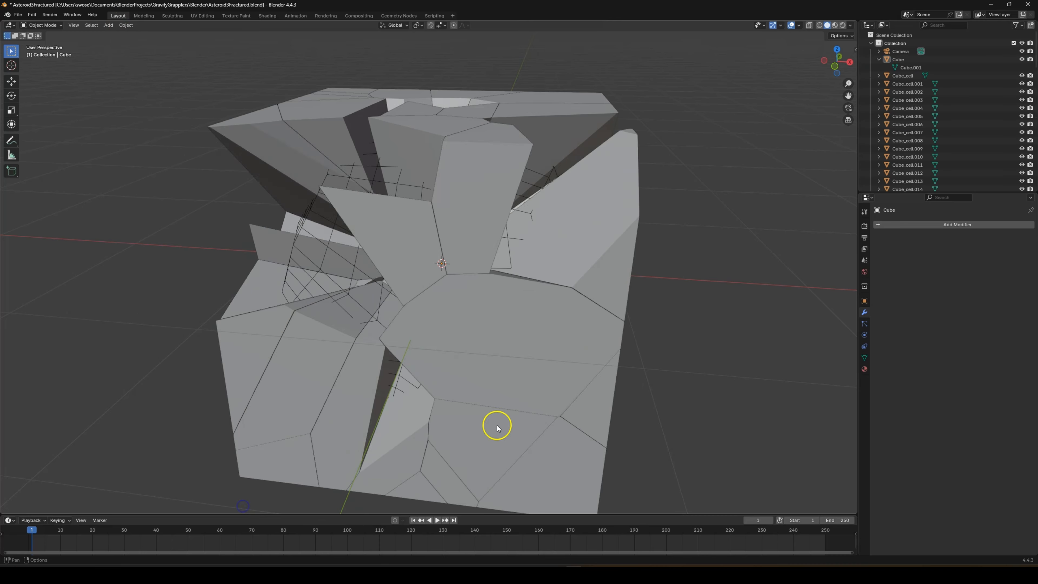
middle_click_drag(633, 301, 628, 220)
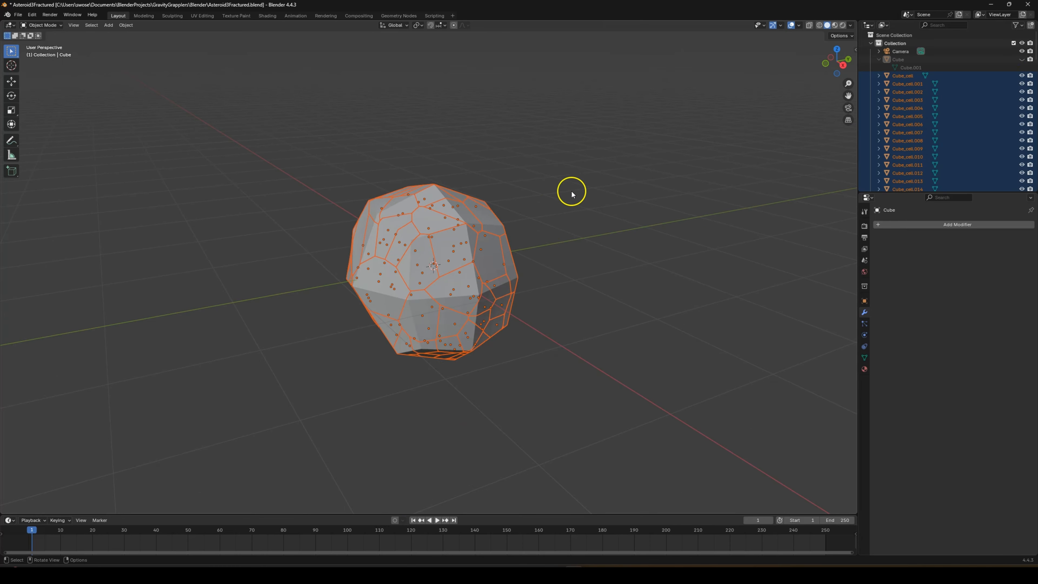
middle_click_drag(447, 269, 514, 269)
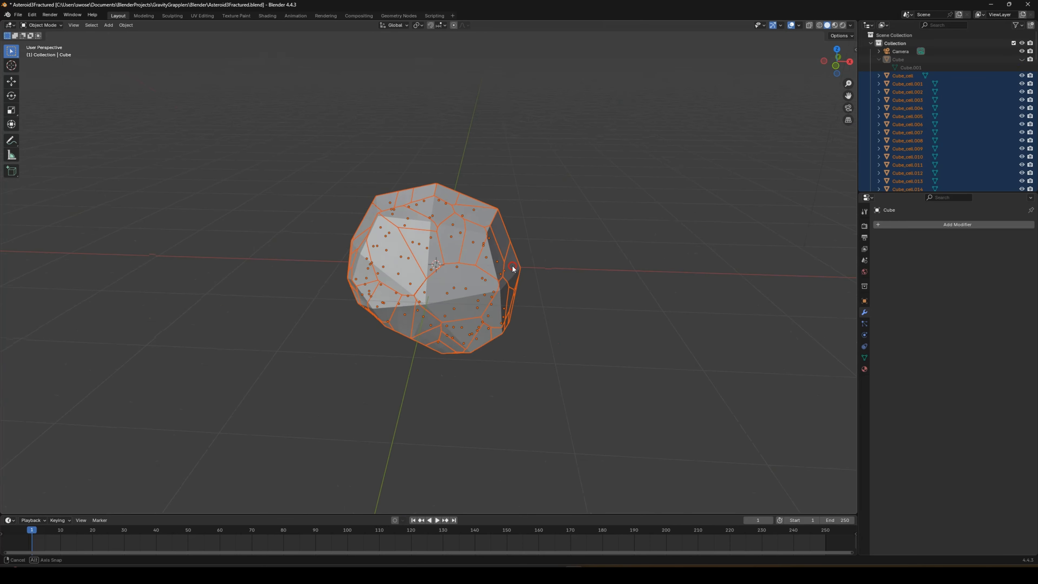
left_click(608, 292)
middle_click_drag(669, 271, 576, 294)
- Select every Cube_cell piece, parent them all to the Cube object, and collapse its hierarchy
left_click(911, 77)
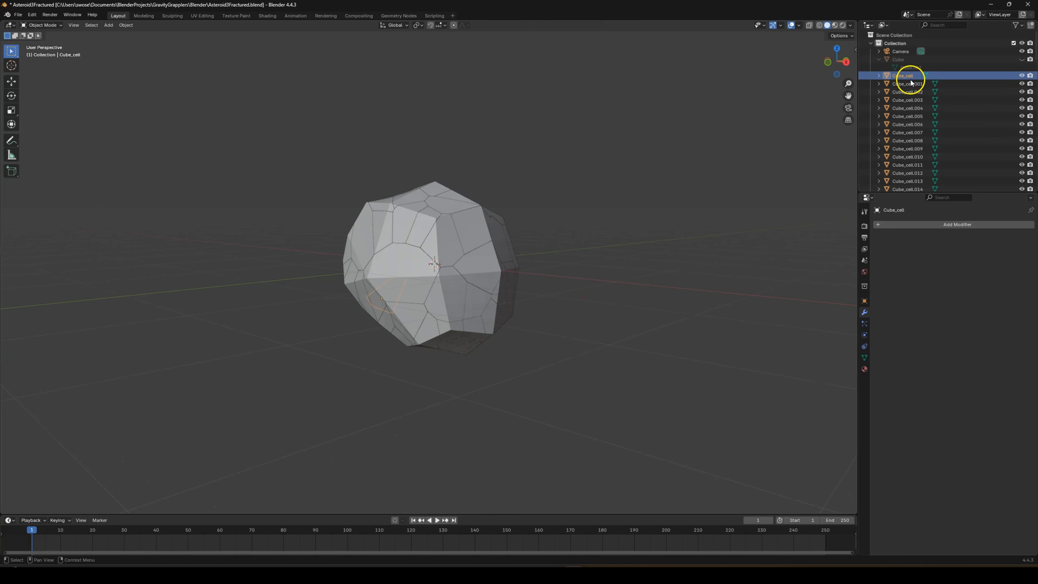
scroll(928, 123, "down", 20)
left_click(920, 177, "shift")
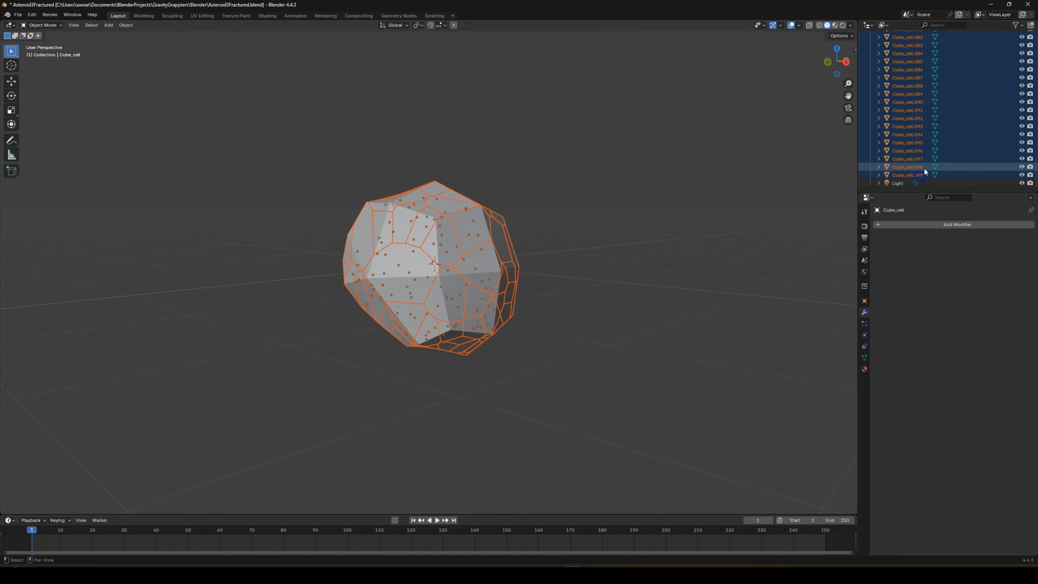
scroll(997, 135, "up", 20)
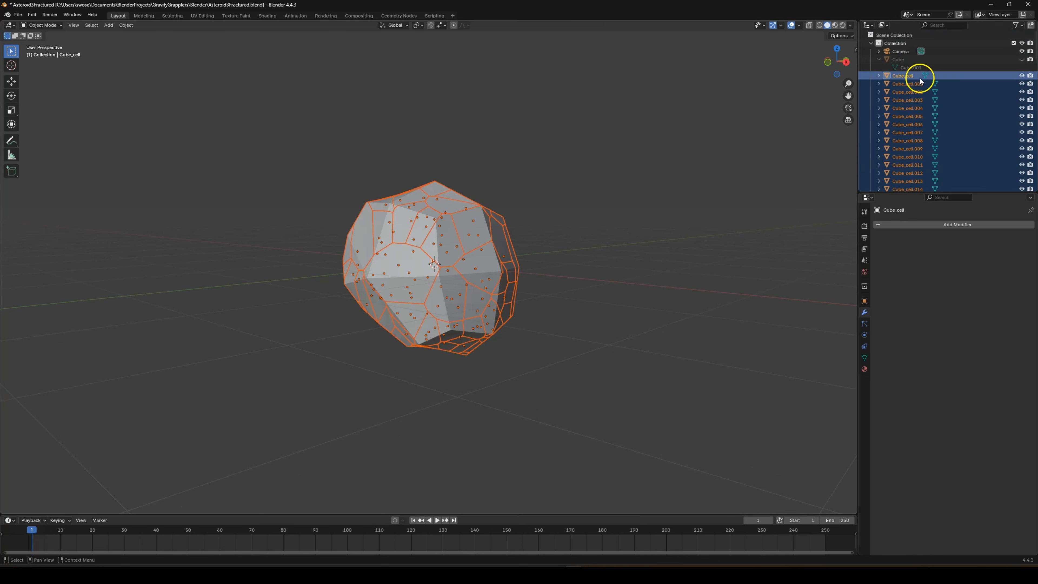
mouse_move(920, 77)
left_mouse_down()
mouse_move(920, 62)
mouse_move(906, 61)
left_mouse_up()
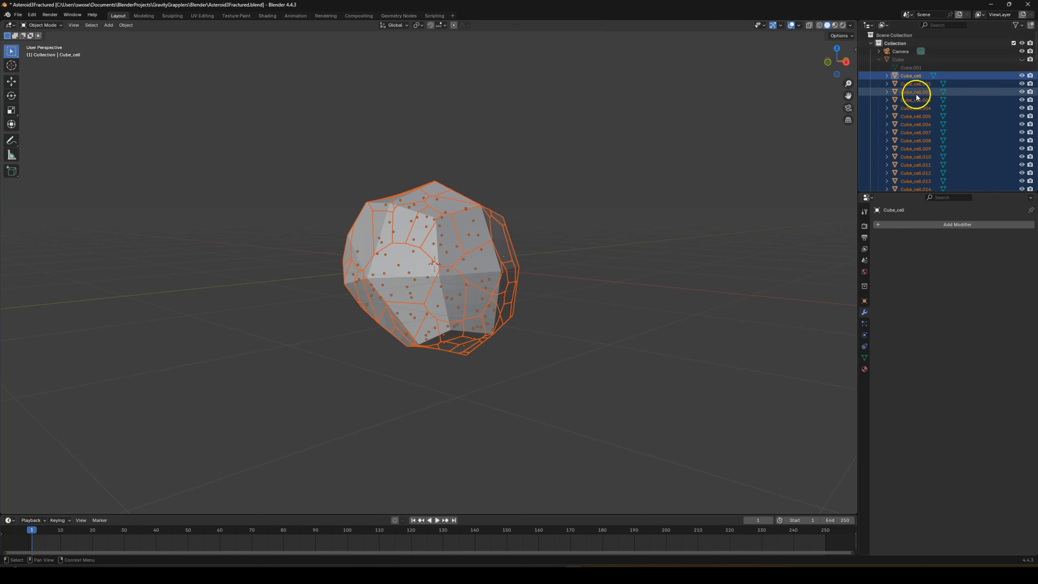
left_click(878, 59)
left_click(892, 70)
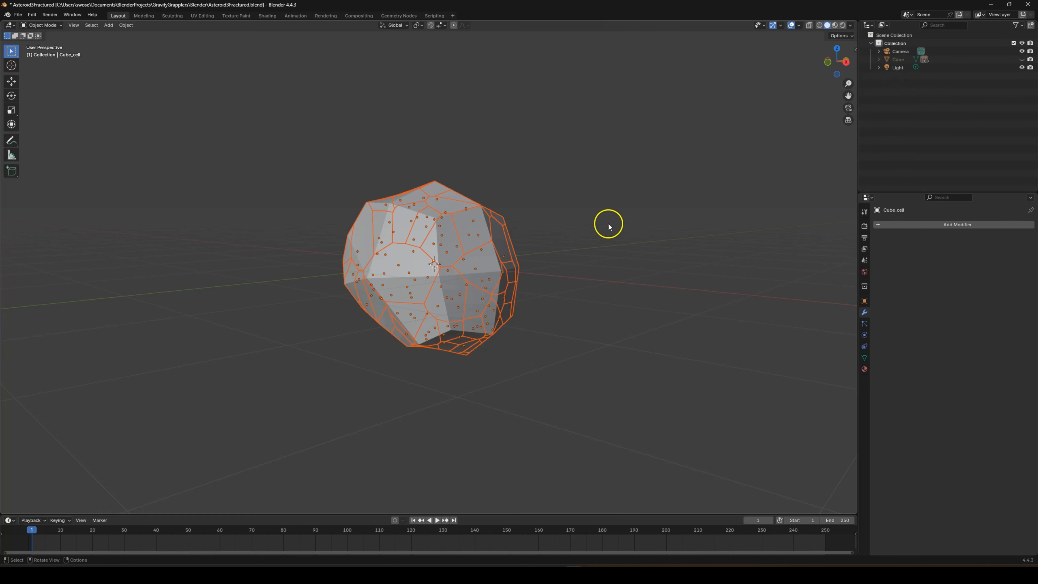
mouse_move(371, 273)
middle_mouse_down()
mouse_move(540, 262)
mouse_move(604, 164)
middle_mouse_up()
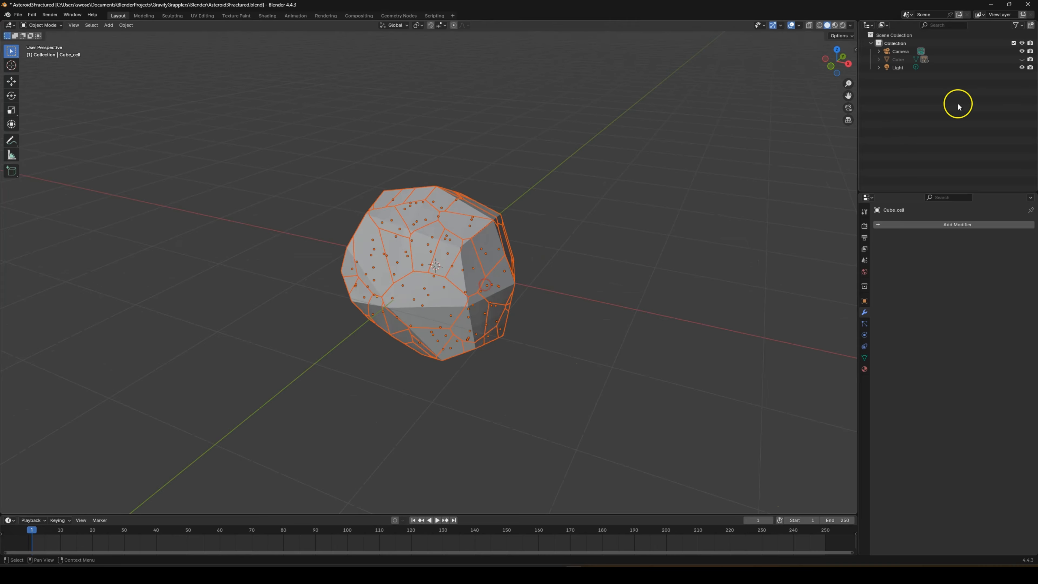
- Hide the Light and show the original Cube with its child cells expanded
left_click(1021, 67)
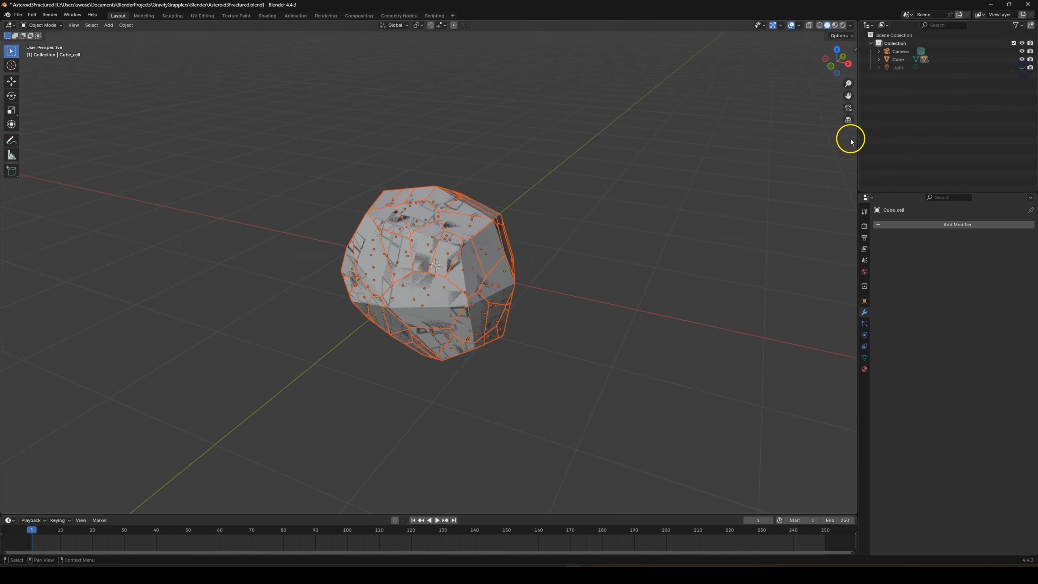
middle_click_drag(596, 197, 550, 179)
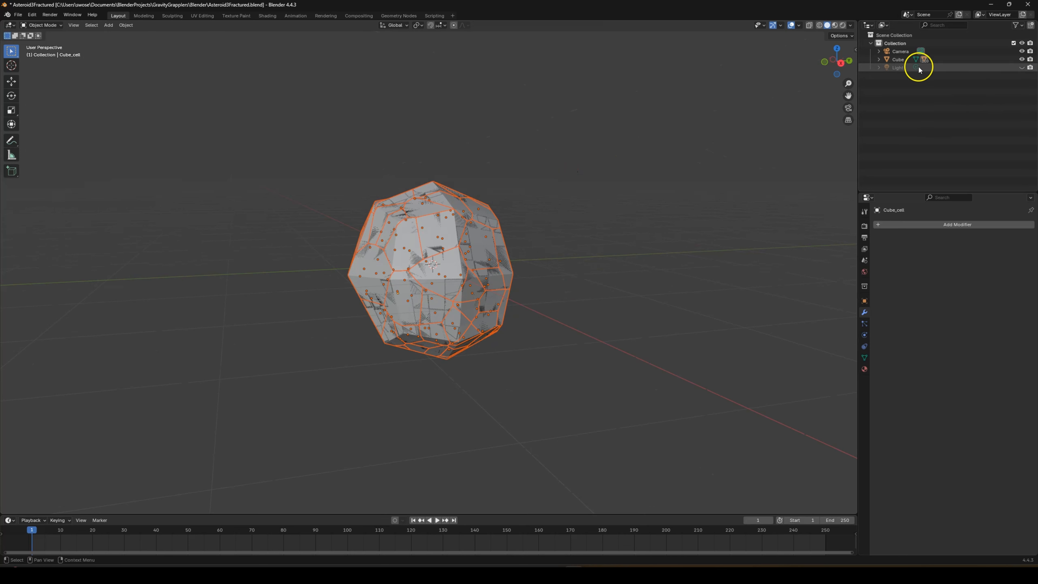
left_click(878, 60)
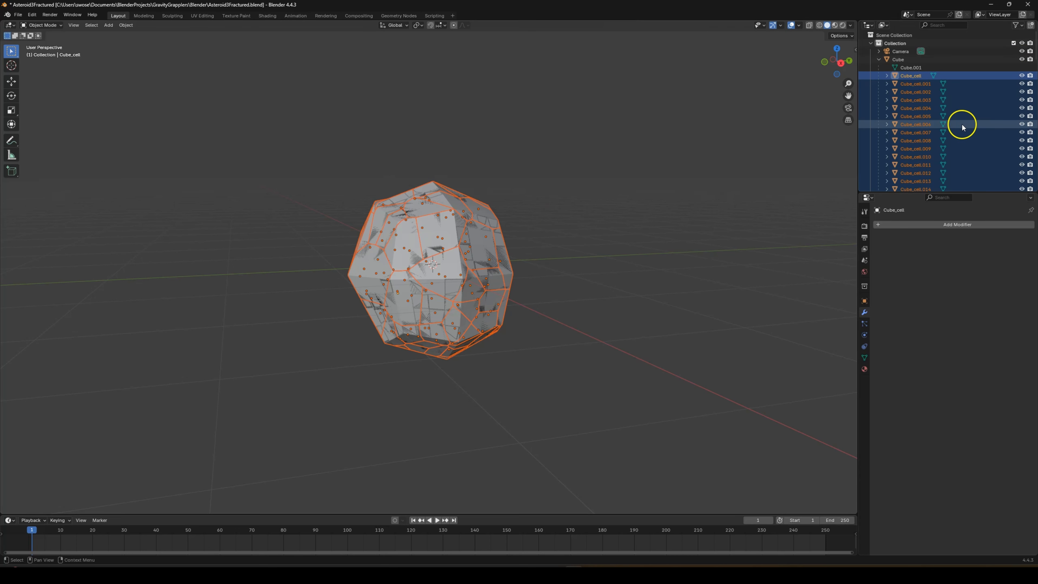
- Hide the selected Cube_cell pieces and inspect the remaining unfractured Cube from several sides
key("h")
middle_click_drag(573, 246, 442, 246)
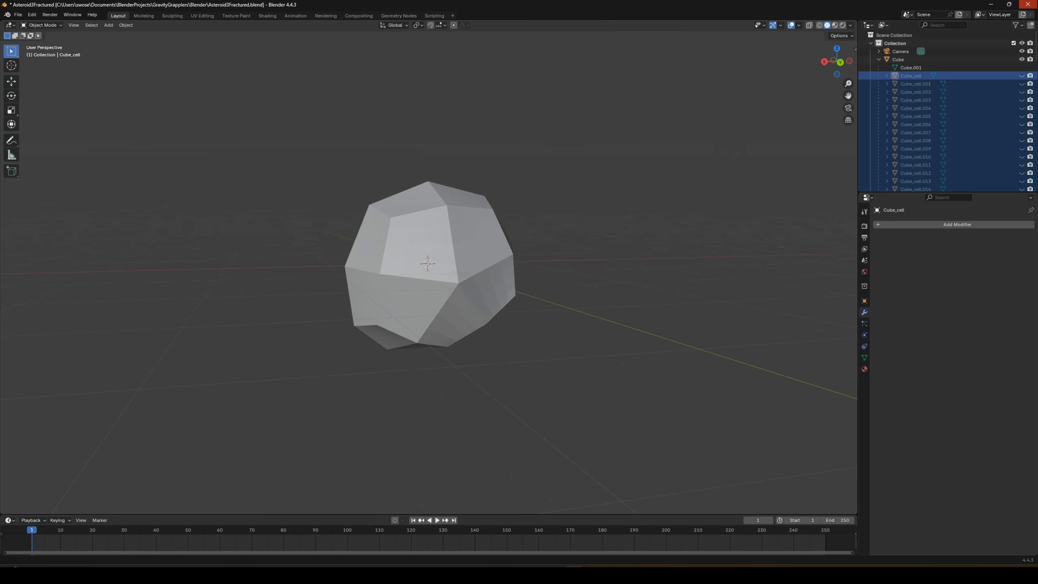
middle_click_drag(549, 261, 720, 263)
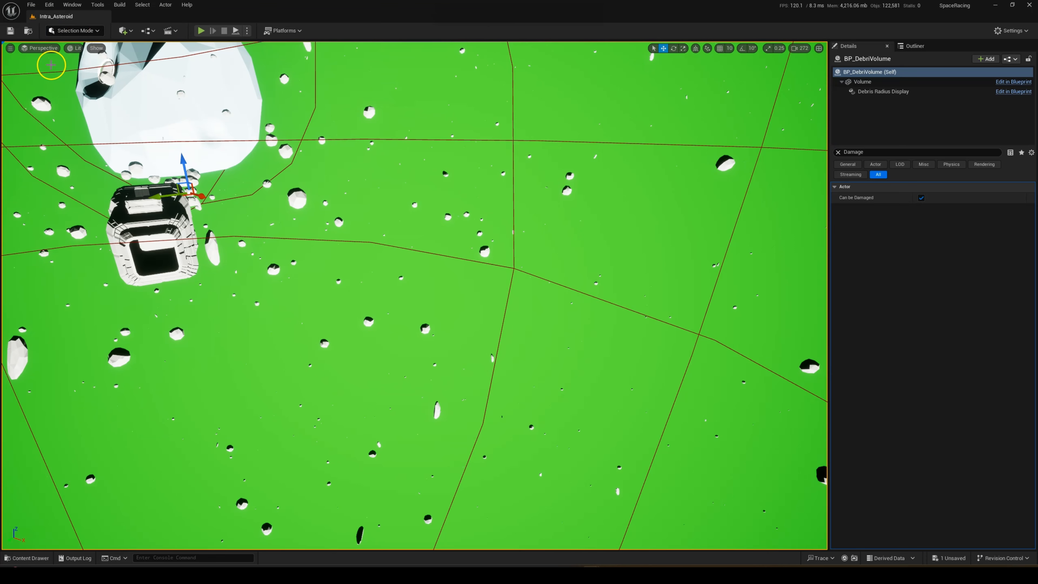
left_click(30, 5)
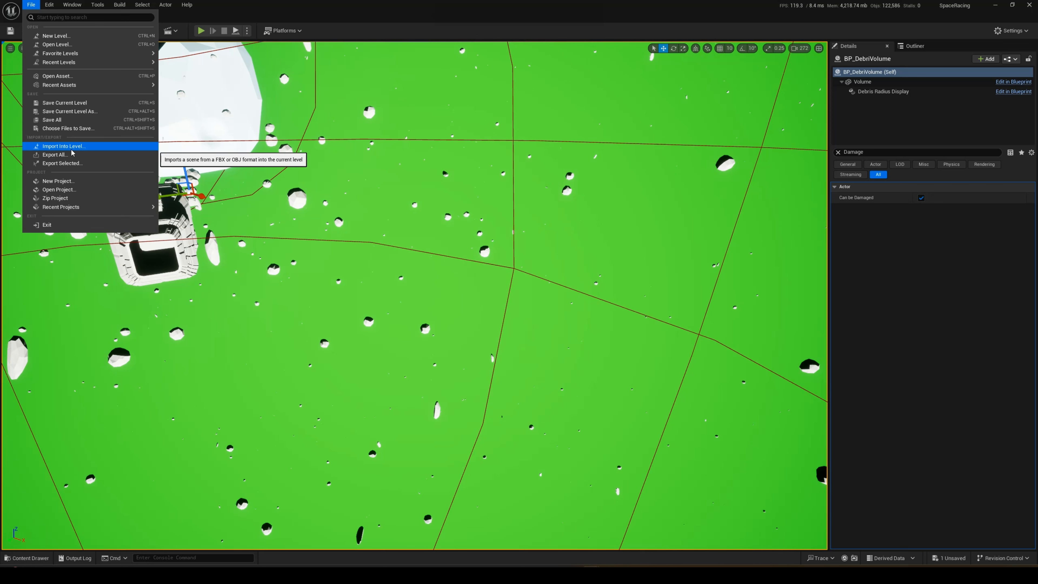
left_click(303, 250)
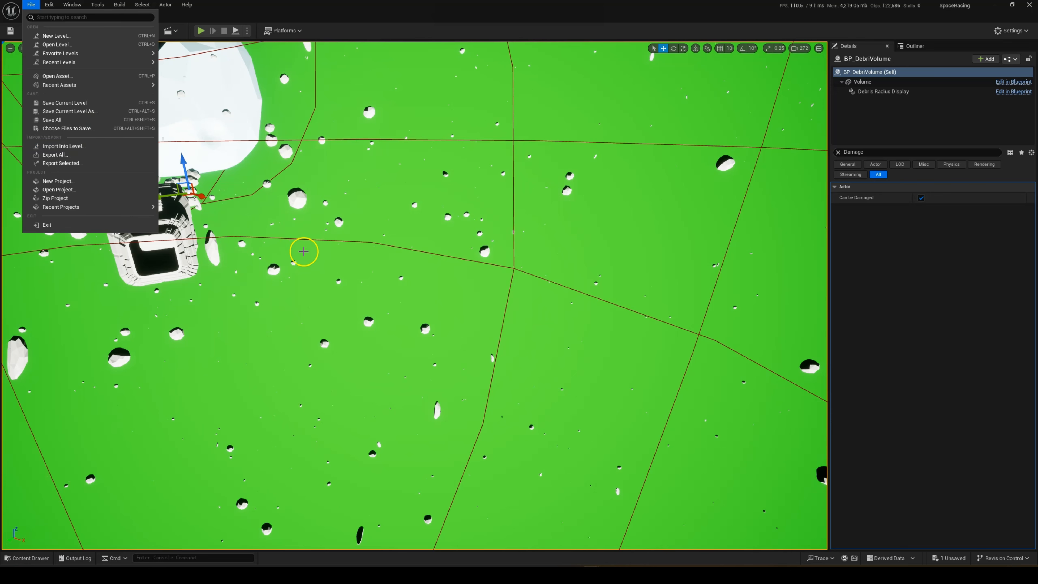
right_click_drag(445, 360, 450, 360)
- Browse the imported asteroid assets in Unreal's Fractures folder and open the FbxScene_Asteroid3Fractured blueprint
key("ctrl+space")
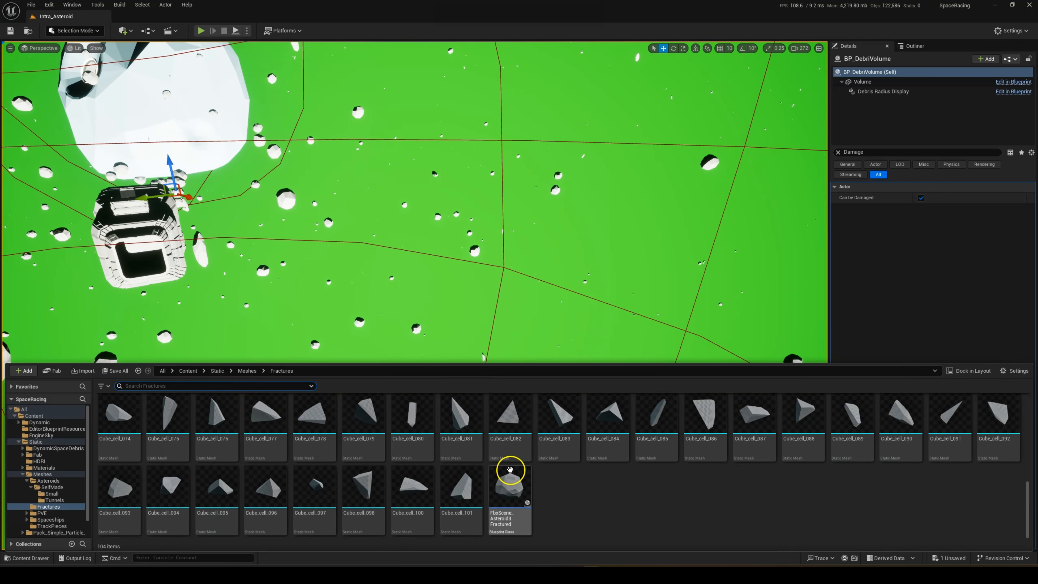
scroll(445, 464, "up", 5)
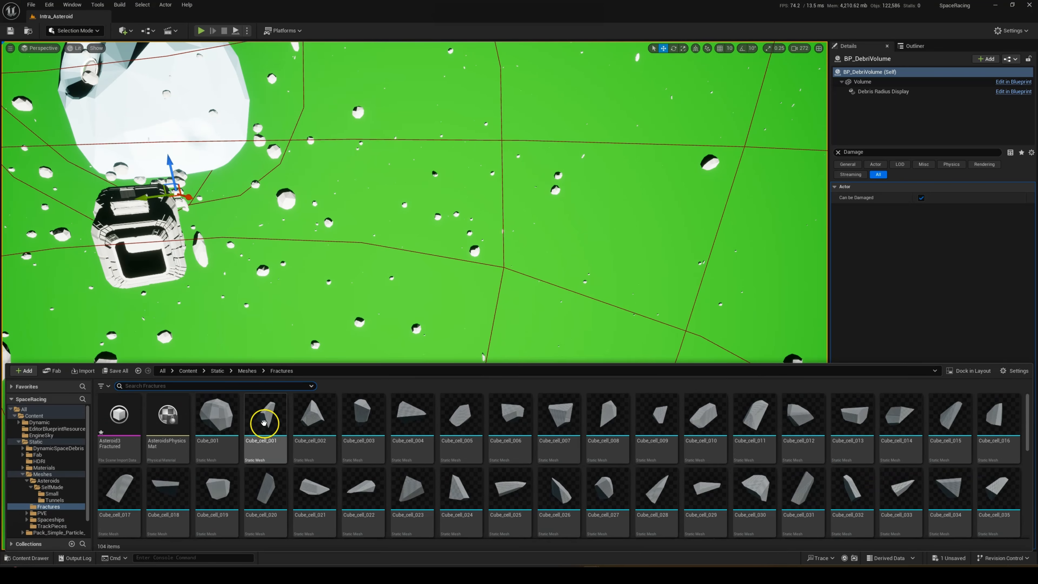
scroll(482, 469, "down", 2)
scroll(273, 445, "up", 2)
left_click(120, 418)
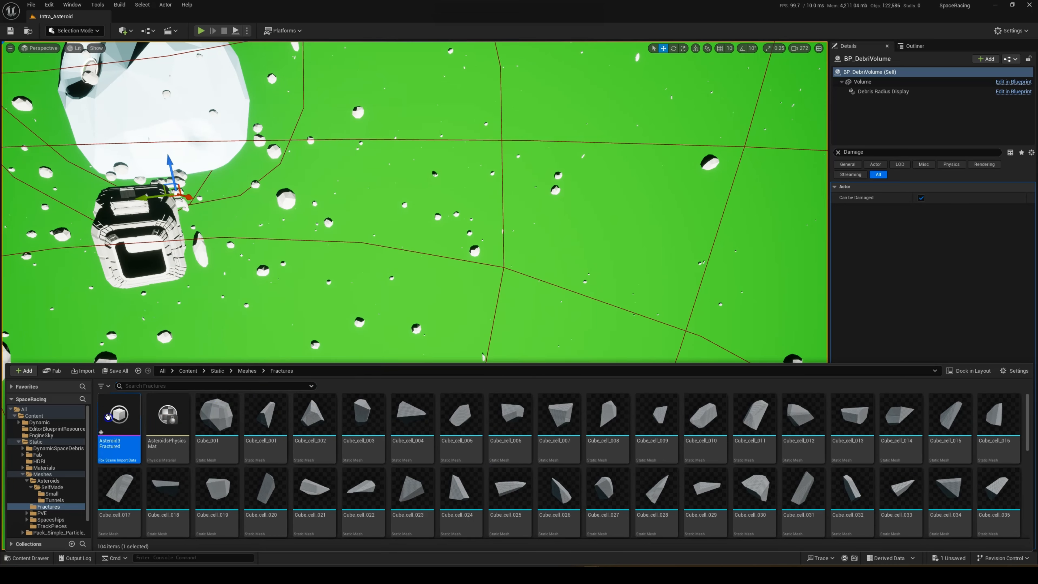
scroll(408, 482, "down", 8)
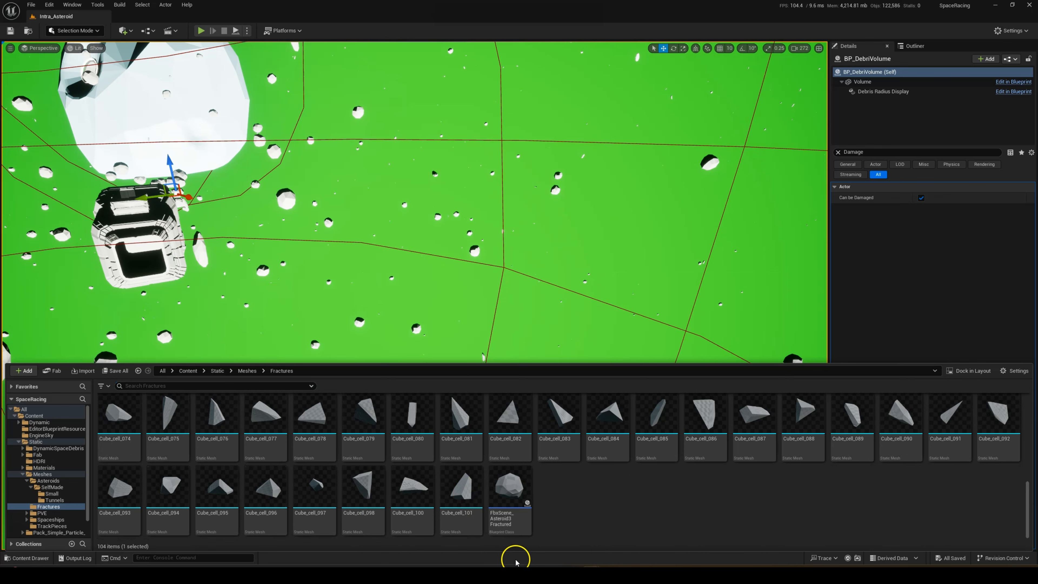
double_click(502, 493)
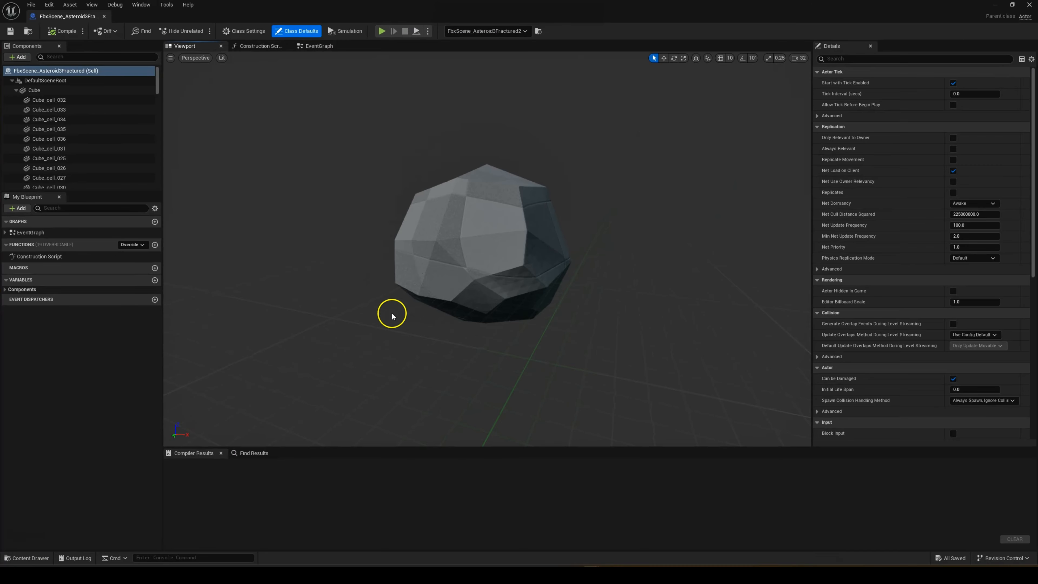
- Look through the blueprint's Cube_cell components and select their parent Cube component
scroll(103, 135, "down", 15)
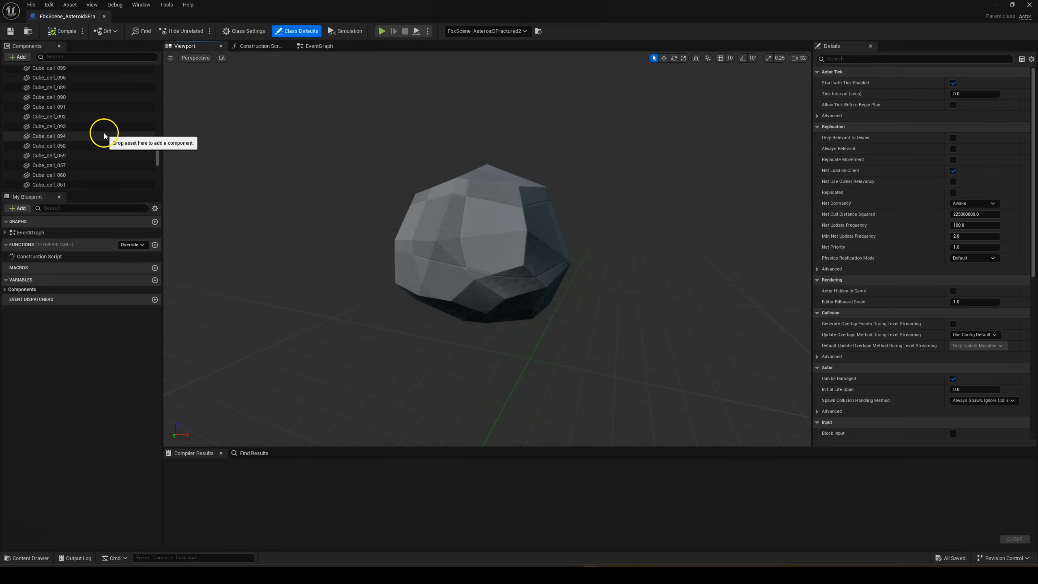
scroll(104, 136, "up", 15)
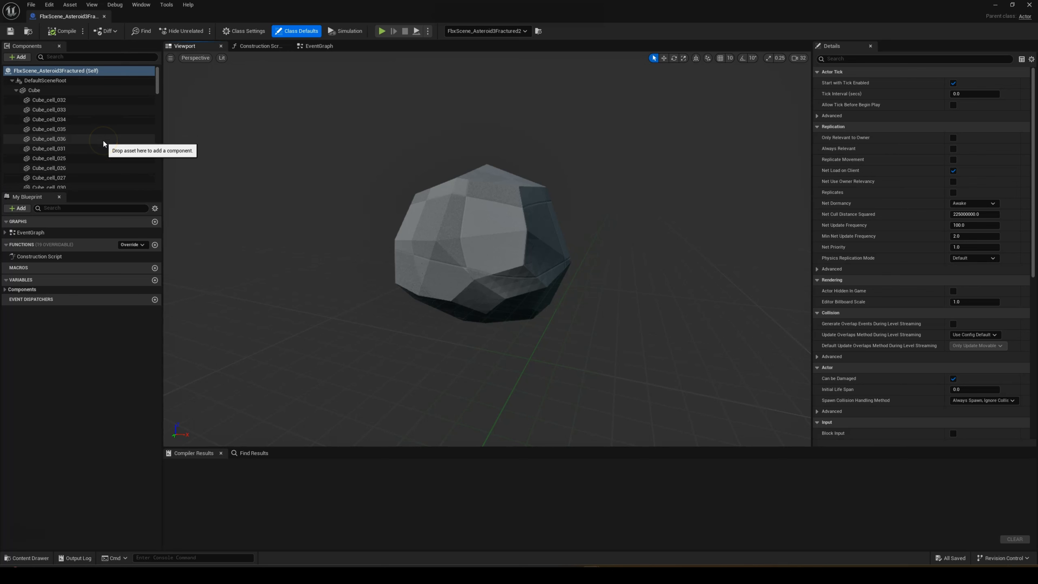
left_click(35, 90)
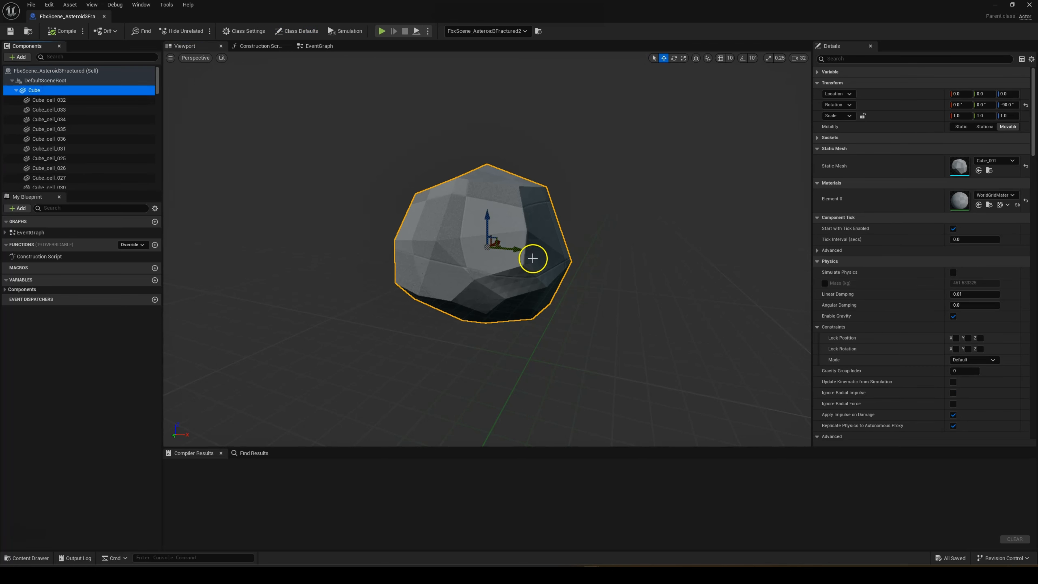
- Examine the selected Cube mesh in the blueprint viewport from all sides and at close range
right_click_drag(530, 255, 592, 268)
right_click_drag(513, 266, 612, 242)
key("f")
scroll(544, 265, "down", 5)
key("a")
key("w")
key("s")
key("d")
key("w")
key("s")
key("d")
key("w")
key("s")
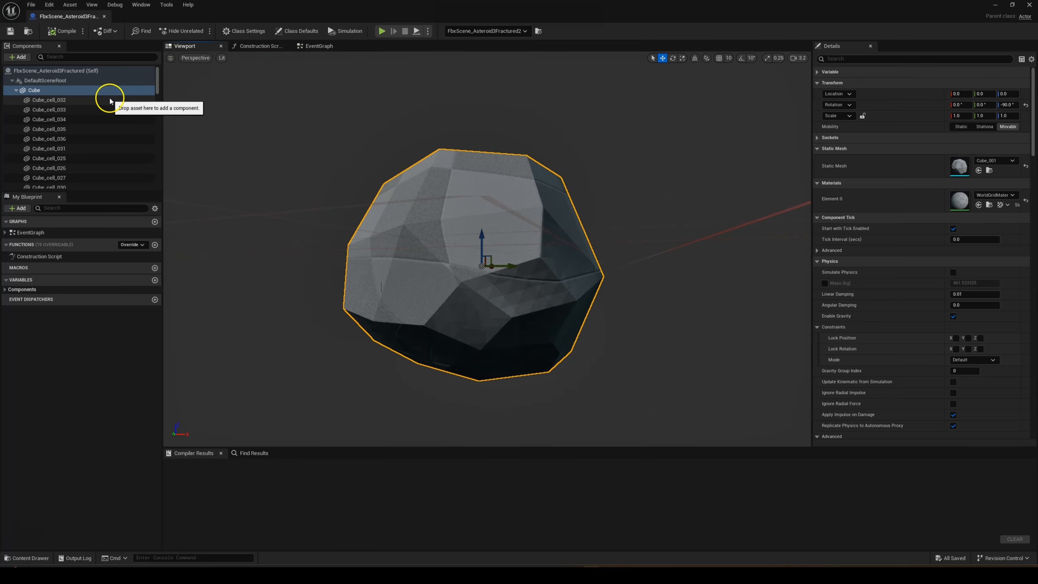
right_click_drag(521, 282, 762, 279)
key("a")
key("w")
key("s")
key("d")
key("w")
key("s")
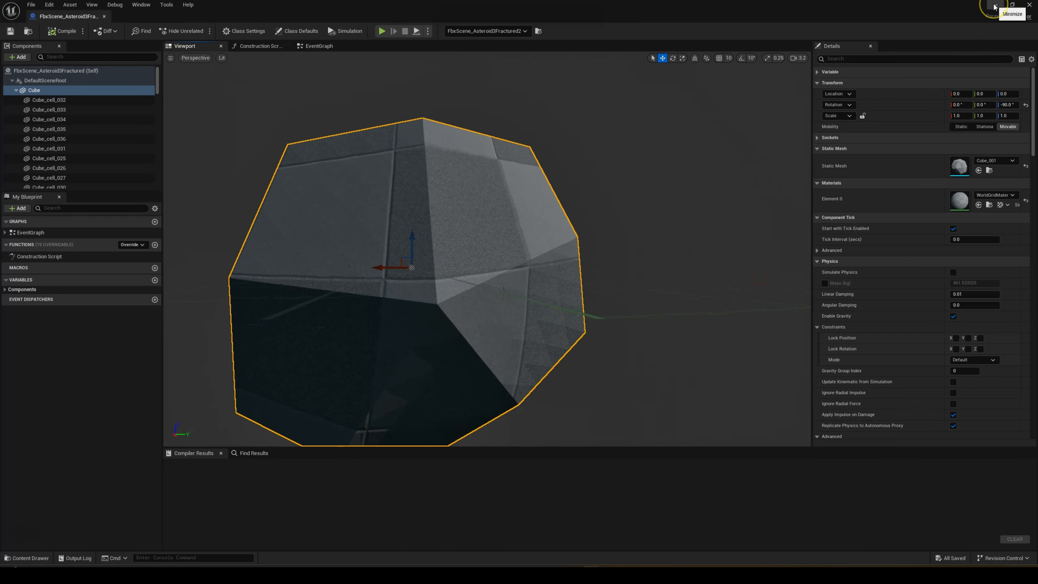
right_click_drag(442, 283, 108, 275)
key("d")
key("w")
key("d")
key("w")
key("s")
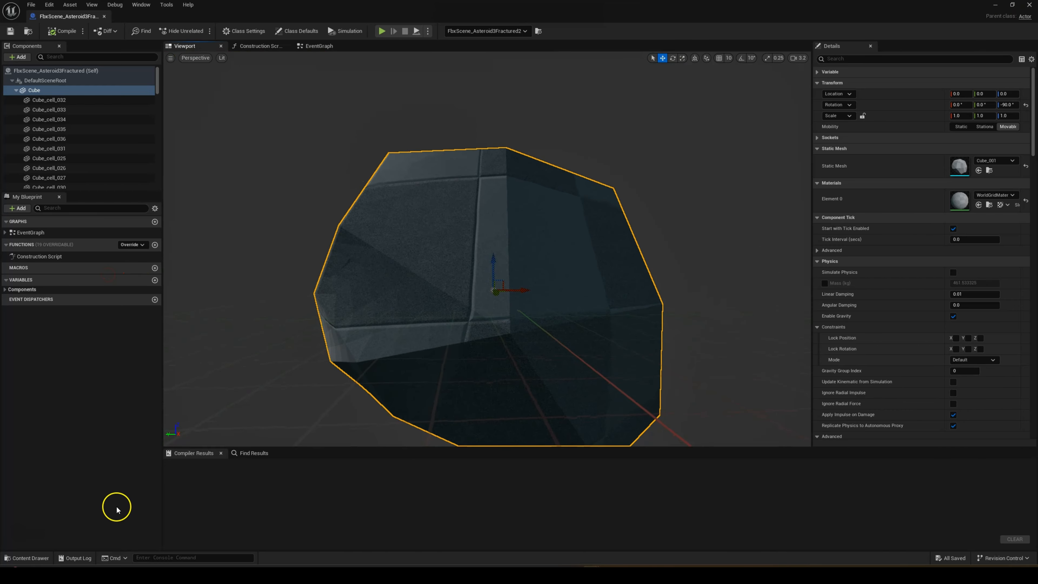
right_click_drag(559, 194, 586, 225)
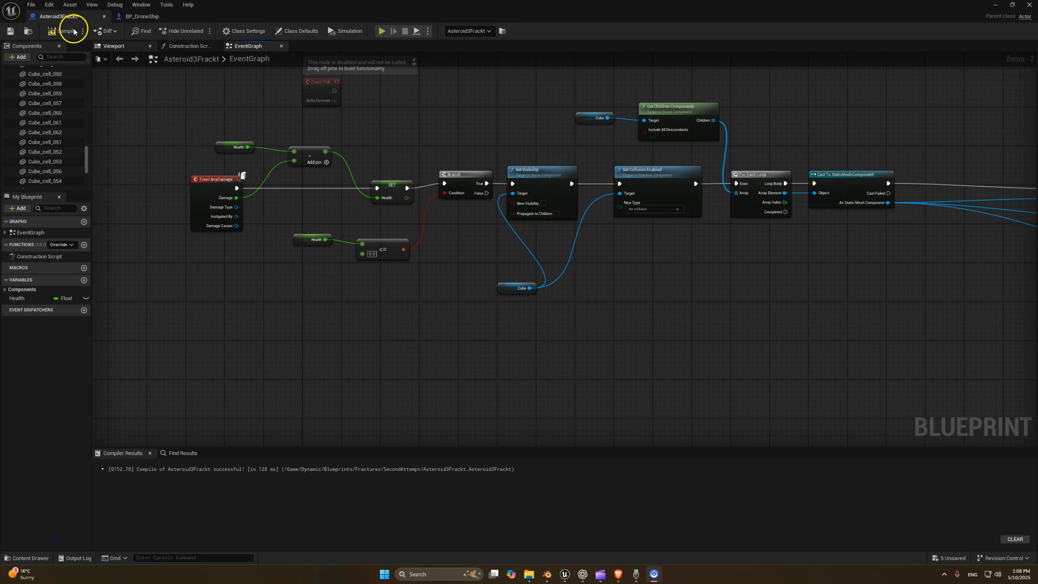
- Review the Asteroid3Frackt event graph from Event AnyDamage through the For Each Loop to the last Set Collision Enabled node
left_click(436, 311)
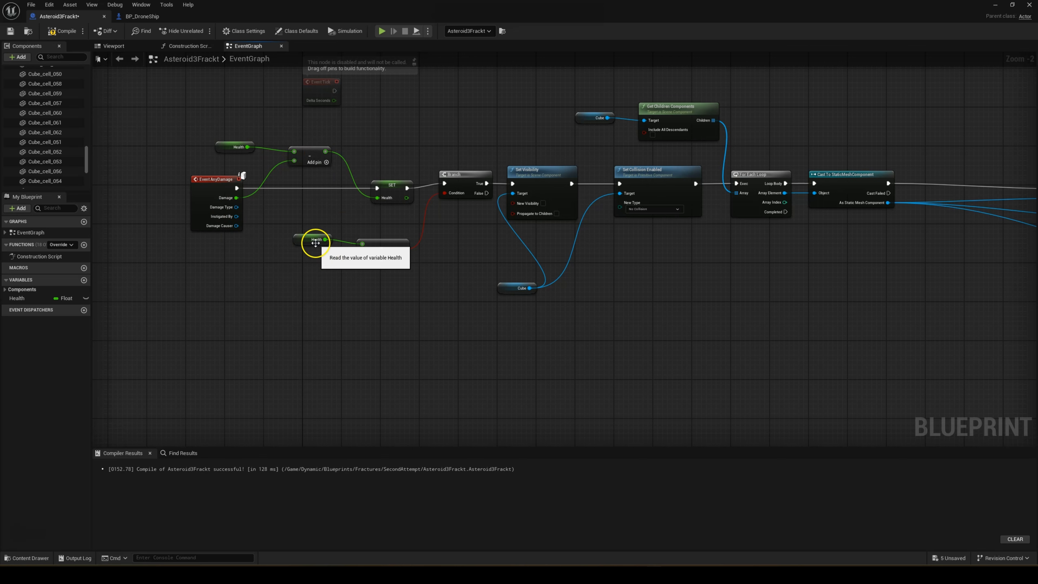
mouse_move(783, 359)
right_mouse_down()
mouse_move(657, 355)
mouse_move(458, 306)
right_mouse_up()
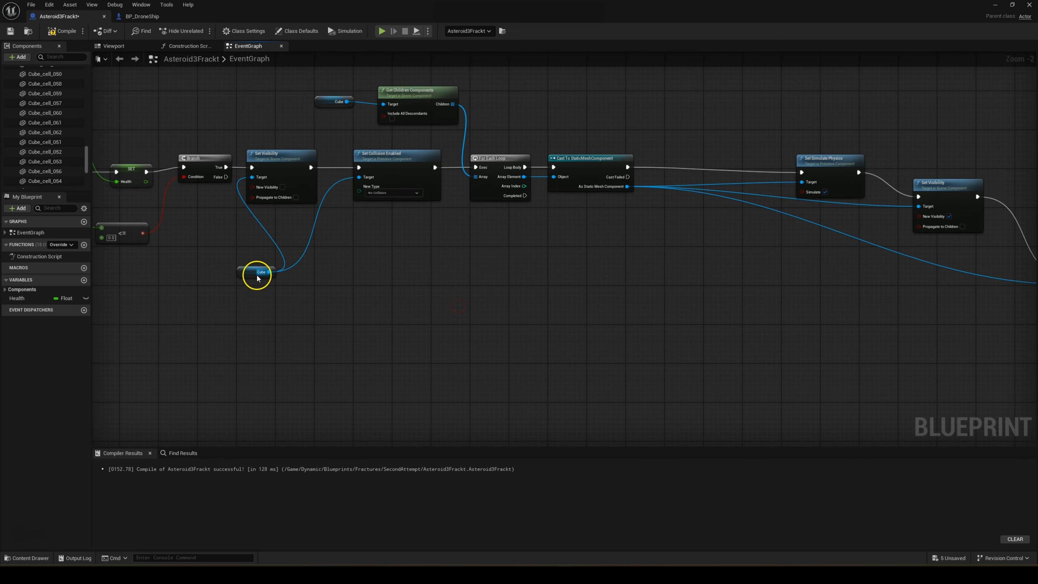
left_click(309, 280)
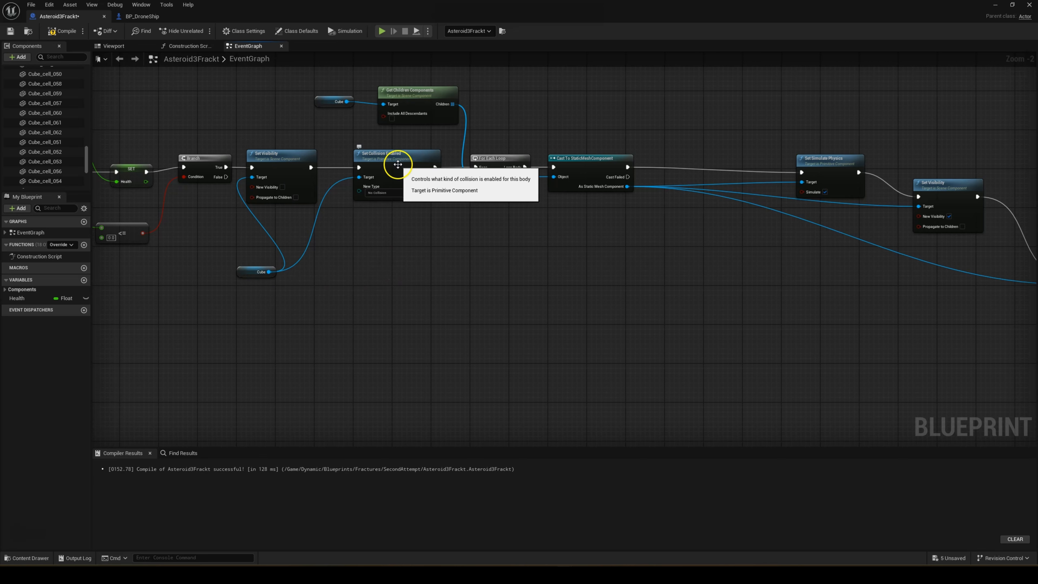
right_click_drag(479, 286, 447, 287)
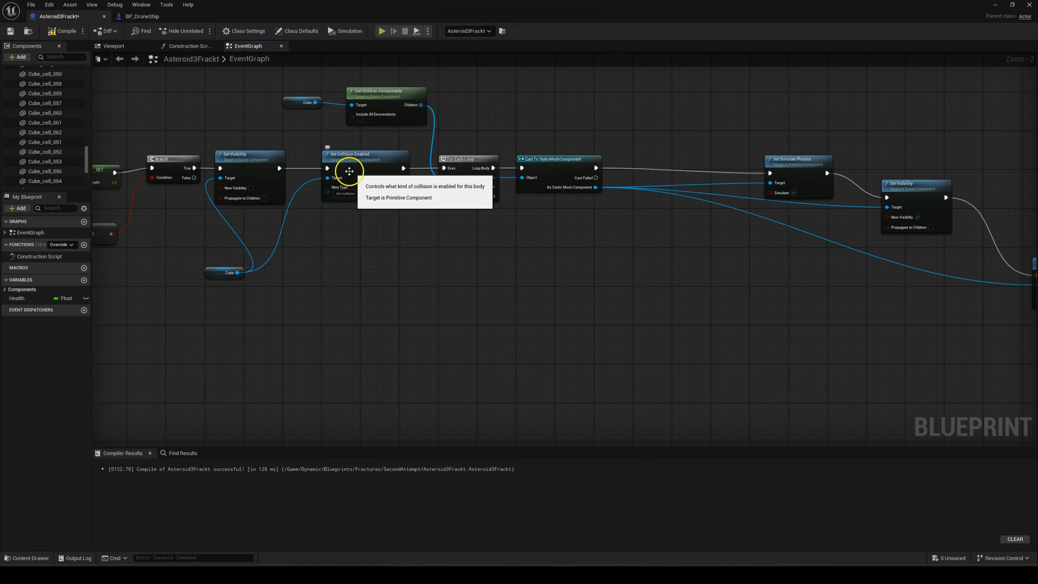
right_click_drag(504, 273, 435, 258)
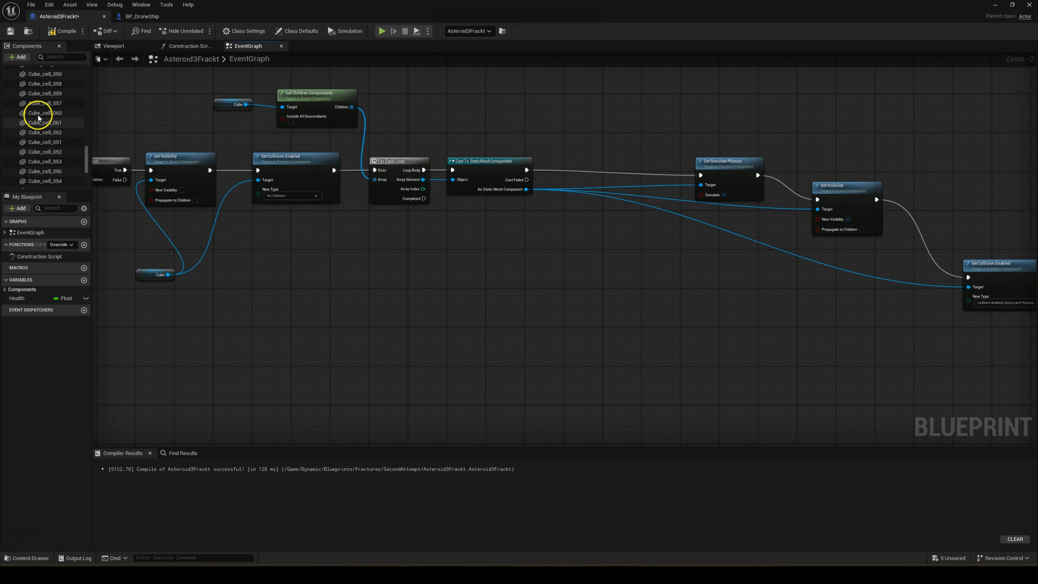
mouse_move(494, 280)
right_mouse_down()
mouse_move(333, 287)
mouse_move(253, 269)
right_mouse_up()
right_click_drag(464, 301, 339, 290)
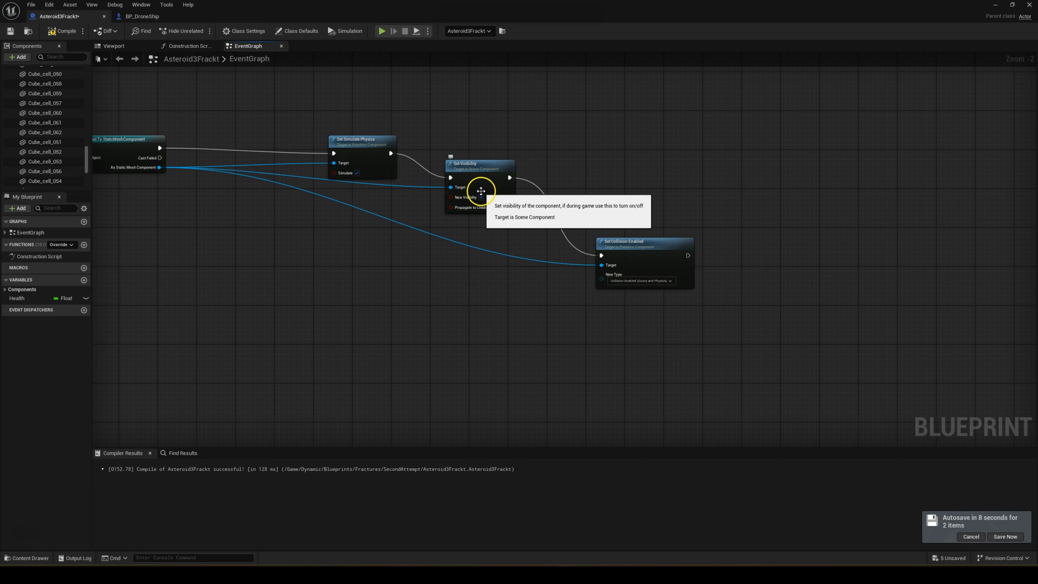
right_click_drag(591, 320, 551, 302)
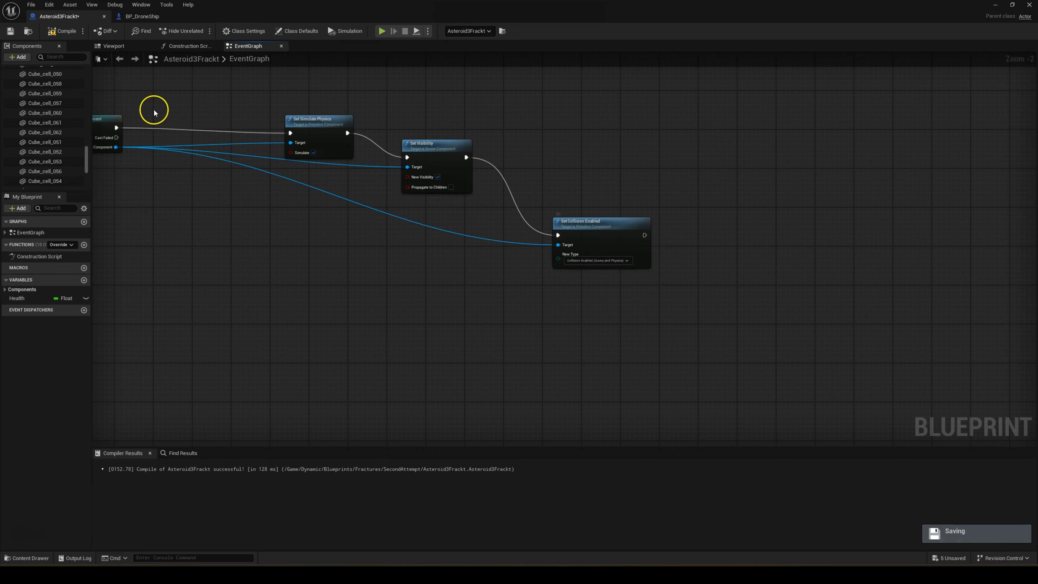
- Check the collision presets and object responses of the Cube_cell_059 component
left_click(49, 104)
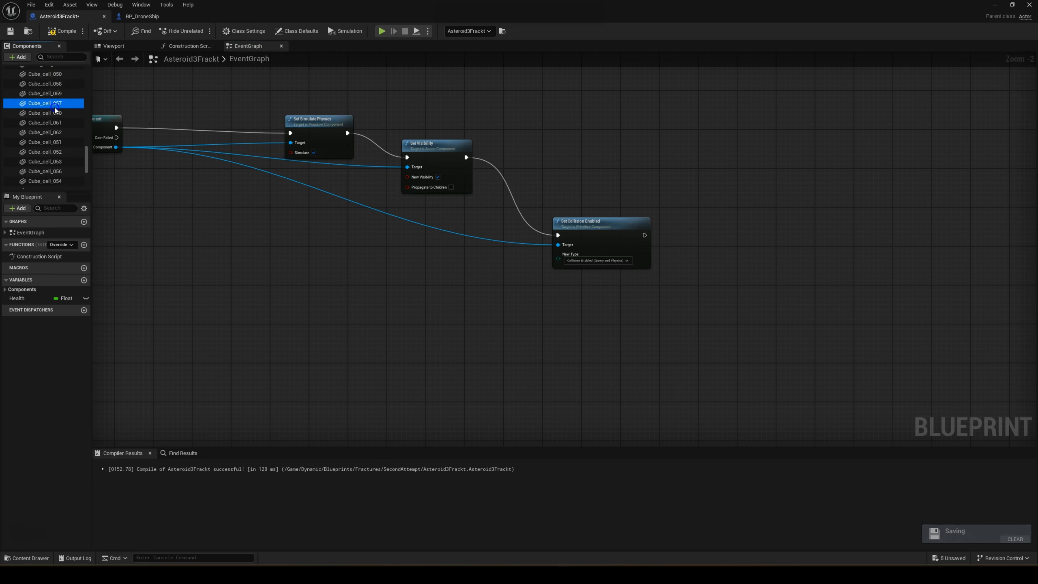
right_click_drag(246, 218, 434, 300)
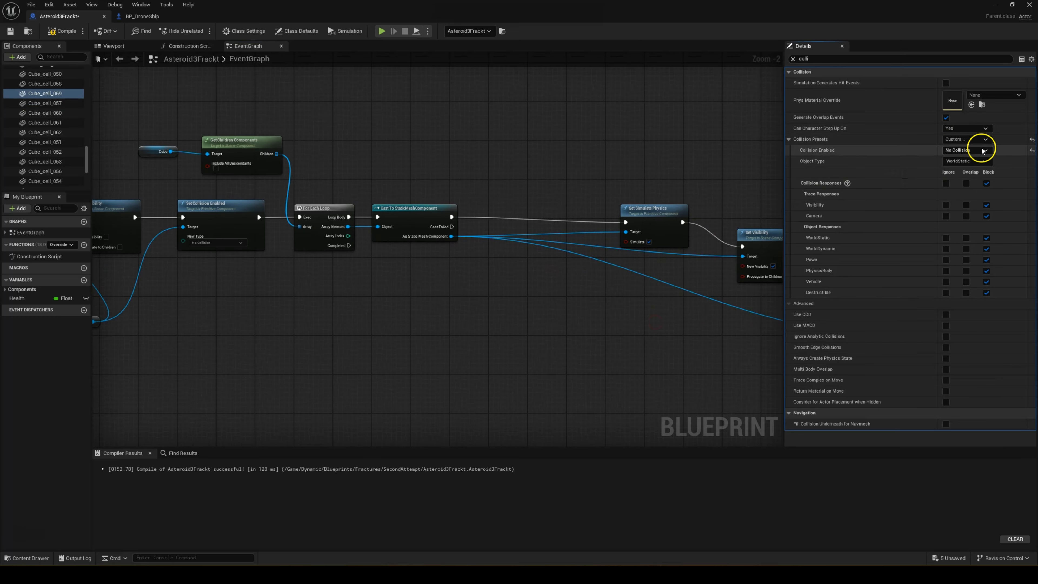
left_click(987, 292)
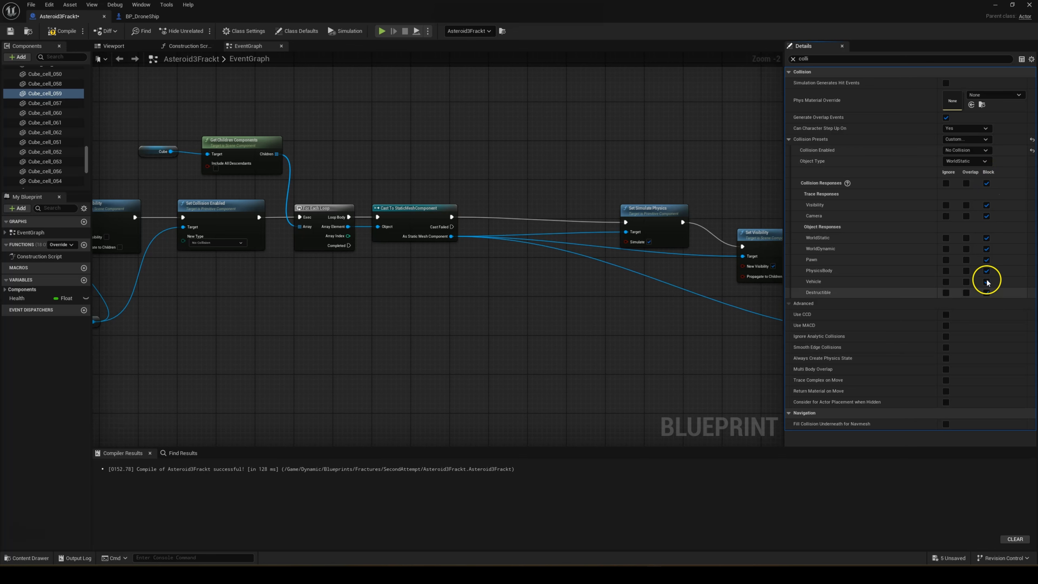
- Move the Set Simulate Physics, Set Visibility and last Set Collision Enabled nodes together closer to the Cast To StaticMeshComponent node
right_click_drag(665, 376, 327, 290)
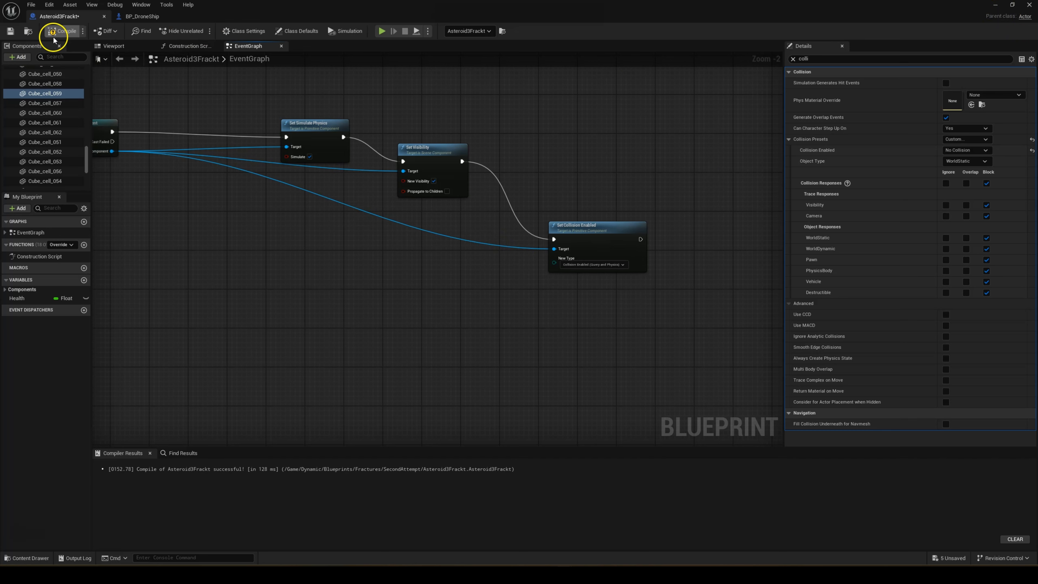
right_click_drag(503, 264, 717, 284)
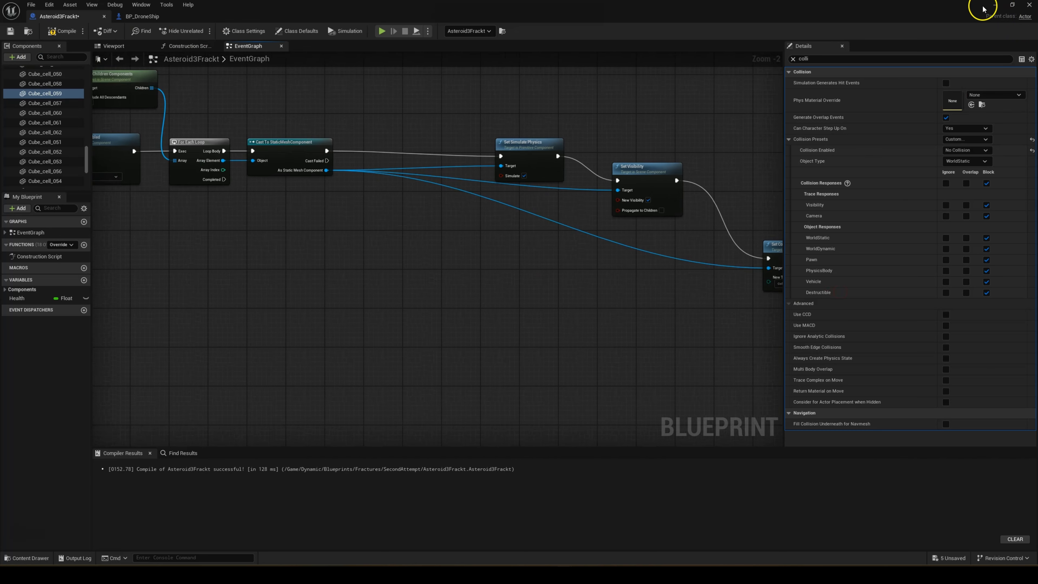
right_click_drag(533, 294, 475, 269)
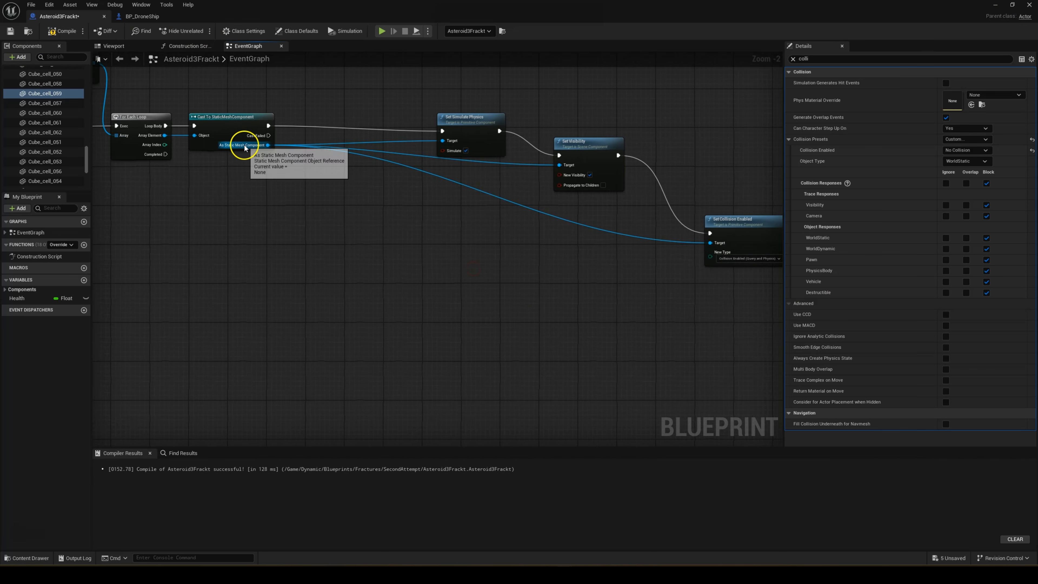
right_click_drag(736, 342, 670, 331)
left_click_drag(697, 271, 360, 101)
left_click_drag(503, 137, 387, 127)
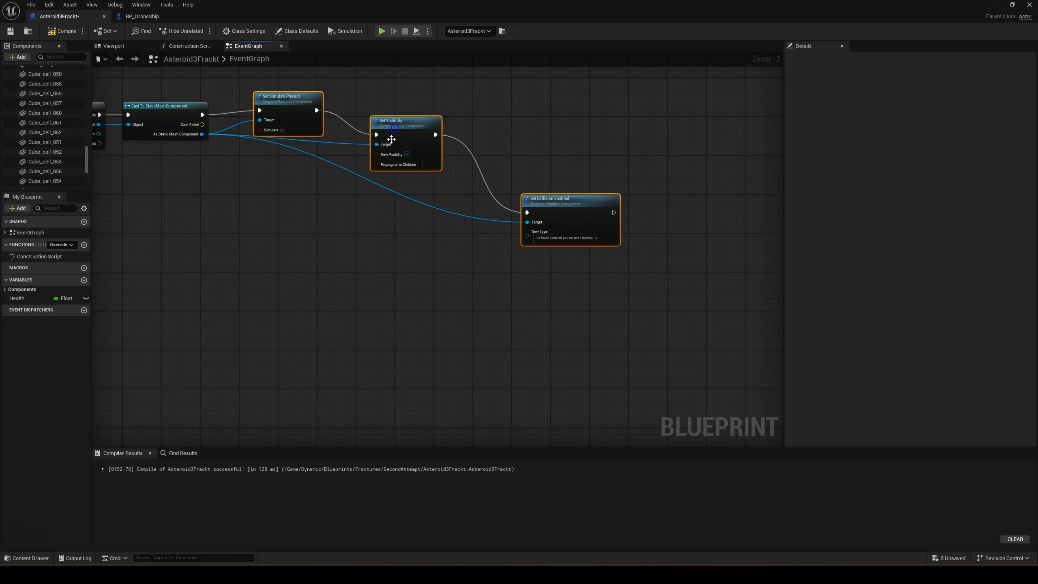
left_click(386, 269)
- Play-test the Intra_Asteroid level by flying towards the large asteroid and shooting it, and end the play session
left_click(995, 5)
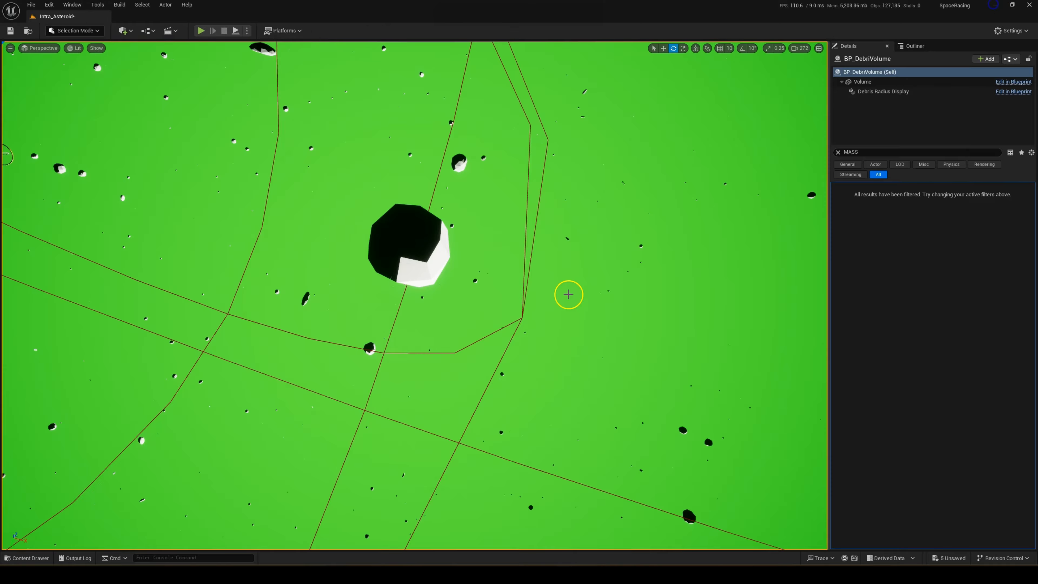
left_click(201, 31)
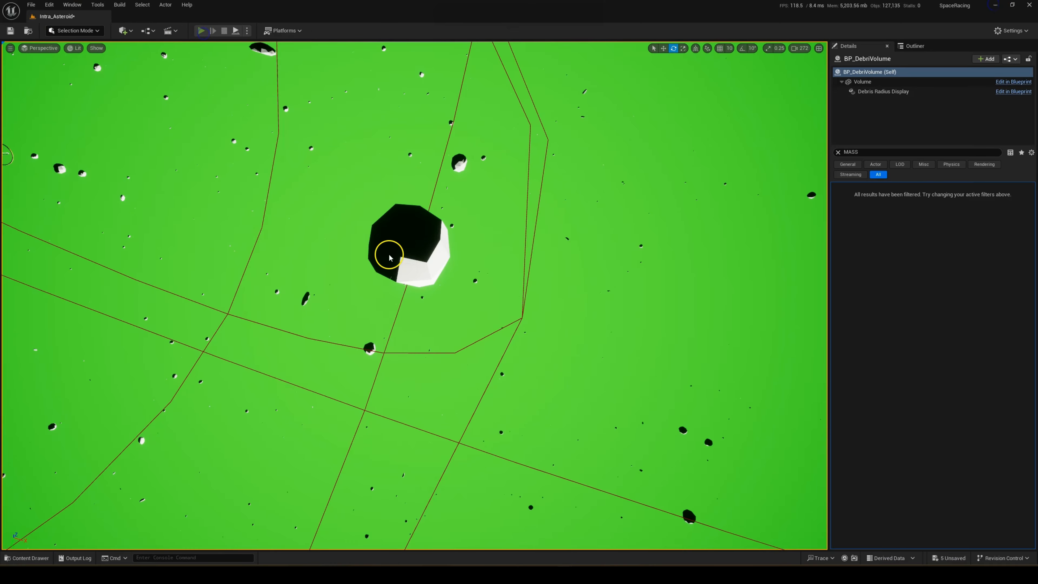
key("w")
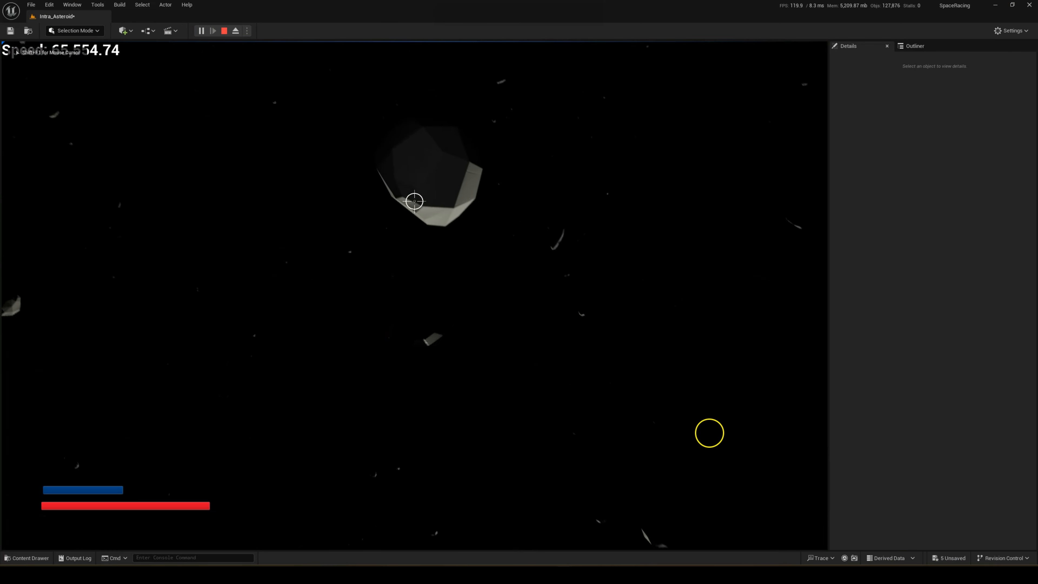
left_click(711, 433)
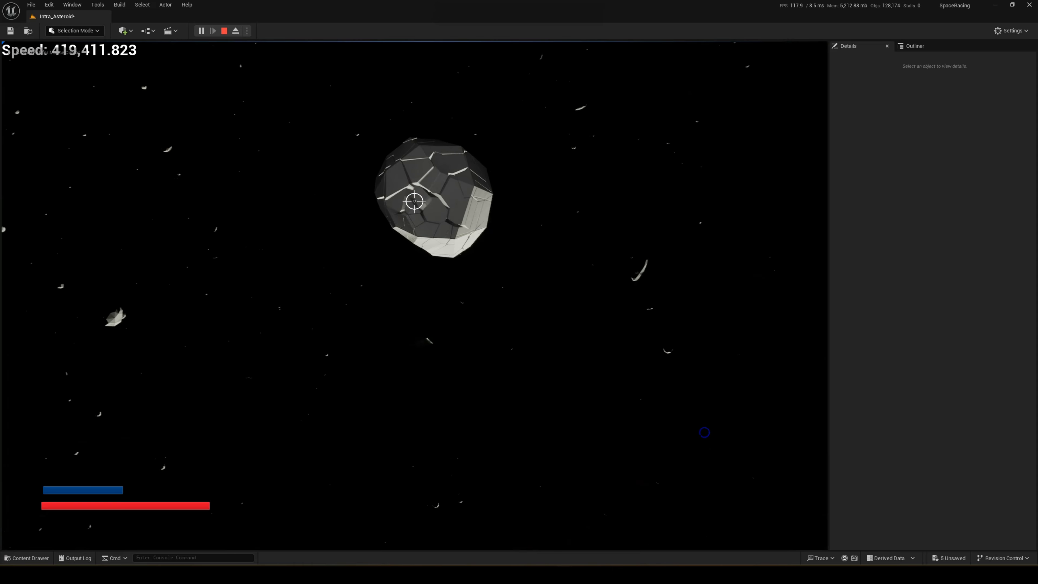
left_click(696, 430)
key("w")
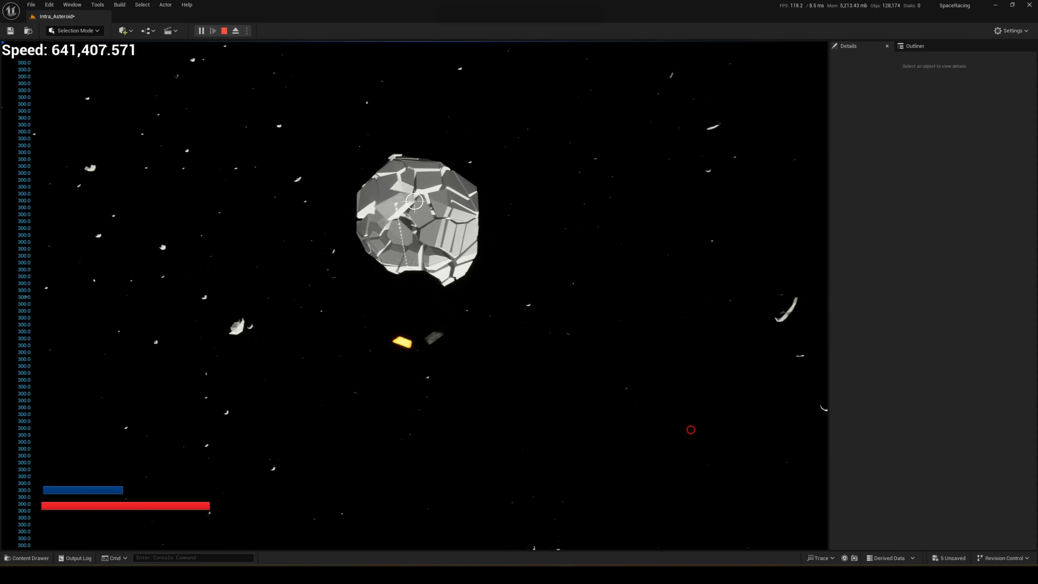
left_click(678, 429)
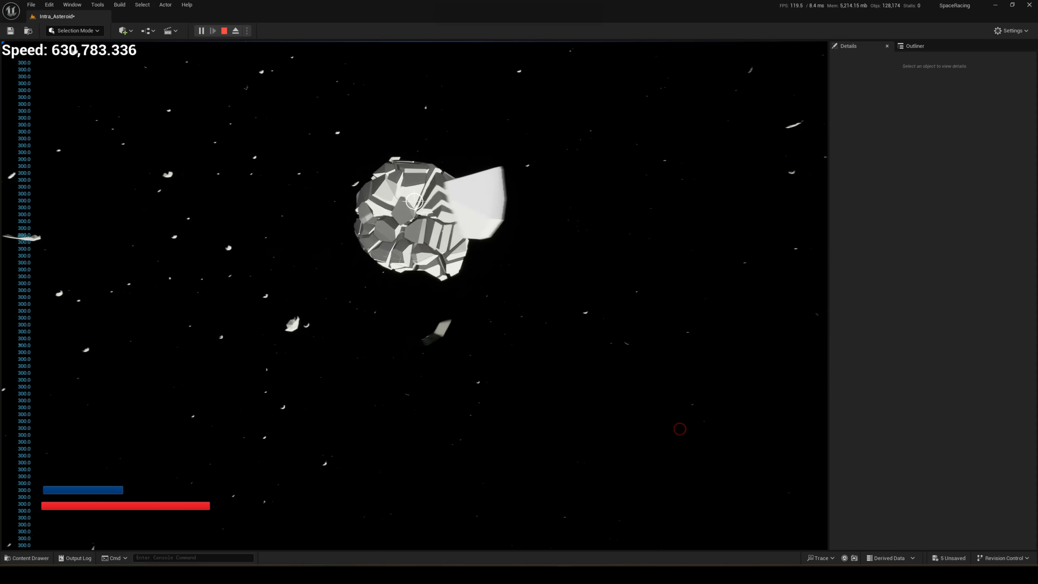
key("w")
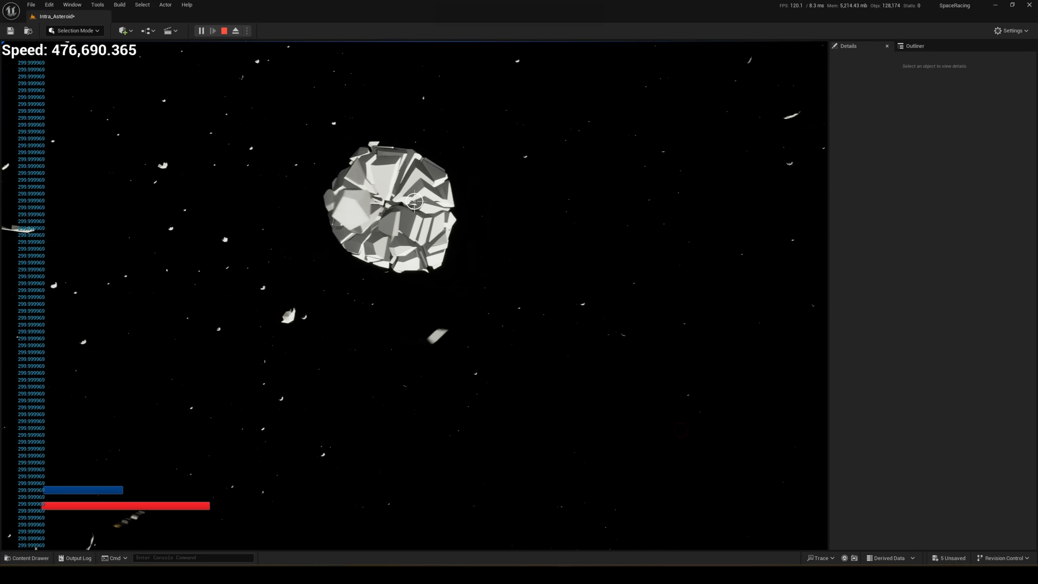
left_click(665, 429)
key("Escape")
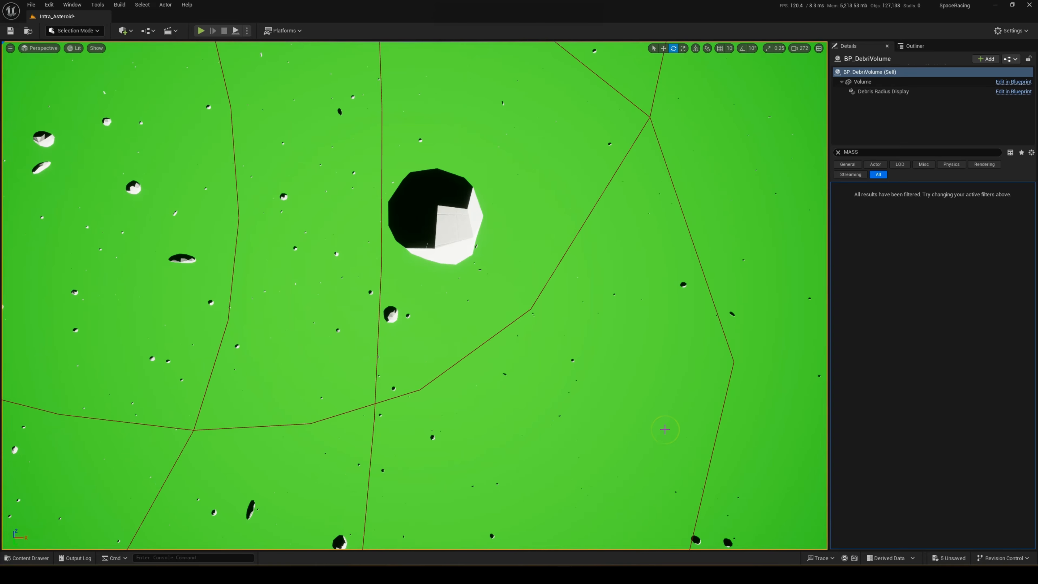